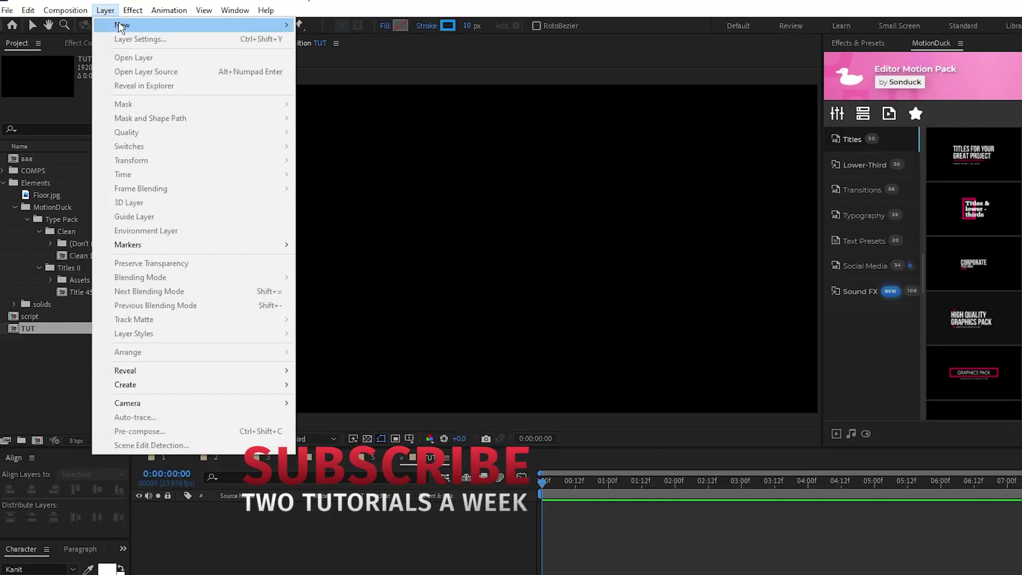
Create a 1920 x 1080 px black solid in the TUT composition and apply the Video Copilot Saber effect to it.
mouse_move(277, 24)
left_click(399, 41)
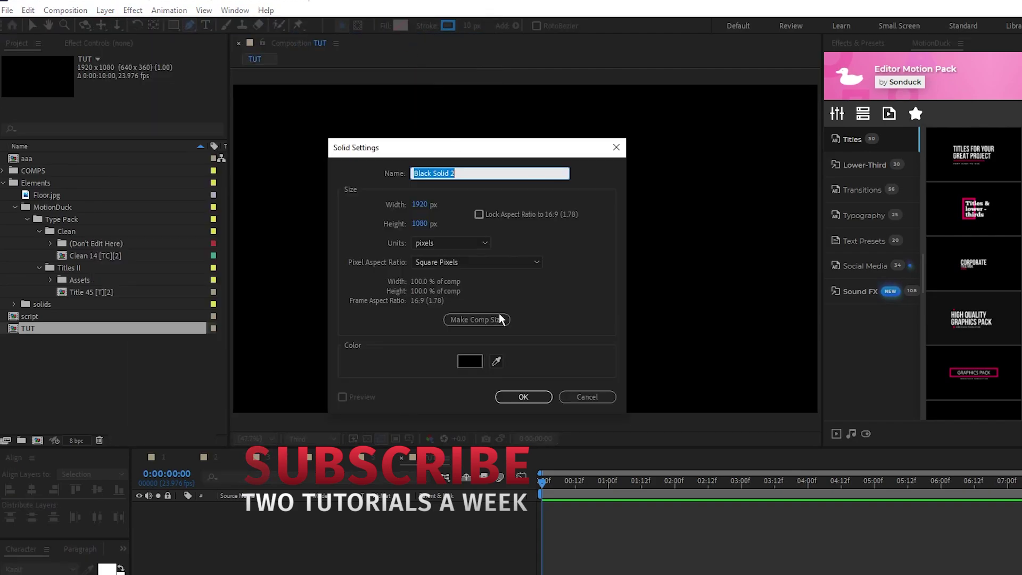
left_click(524, 396)
left_click(140, 10)
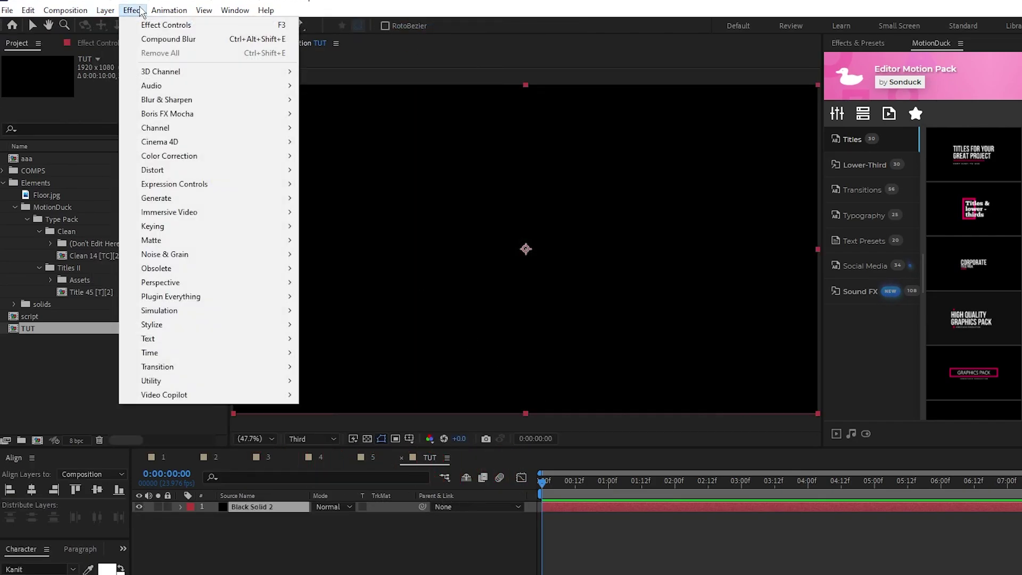
mouse_move(282, 394)
left_click(360, 395)
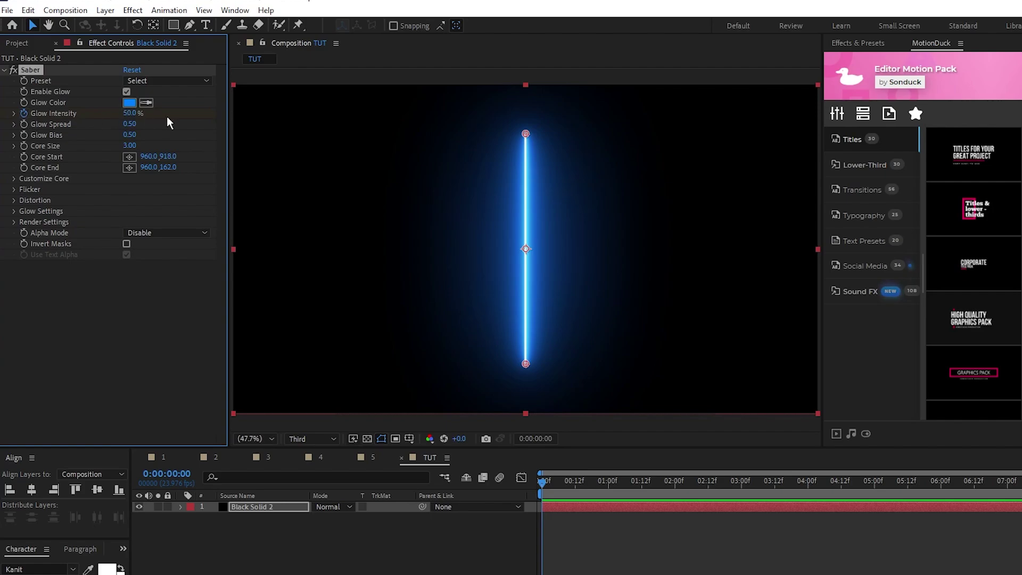
Add a 15% Glow Intensity keyframe to the Saber effect at frame 7.
key("space")
key("u")
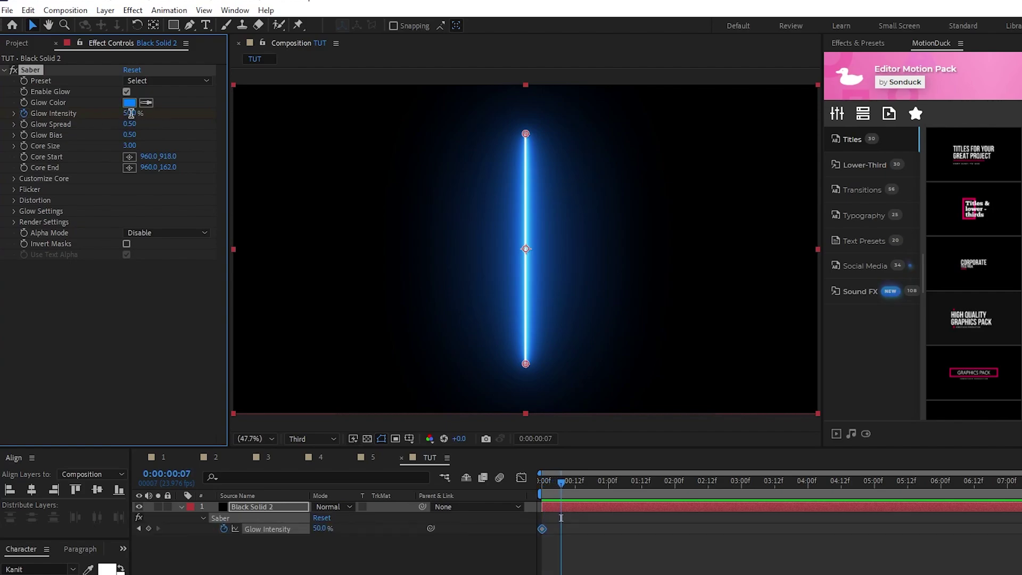
left_click(130, 113)
type("15")
left_click(165, 113)
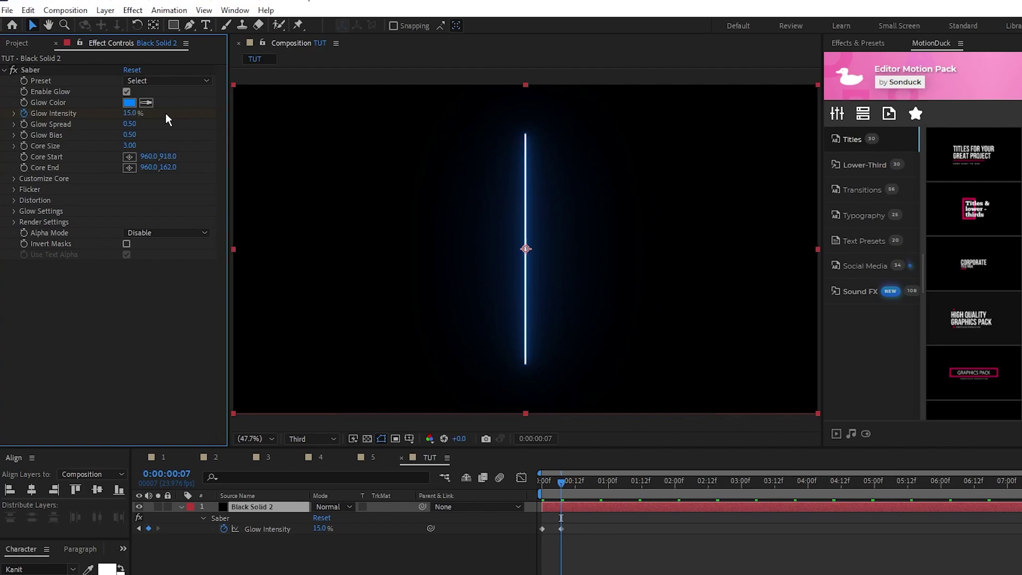
Add the expression loopOut("pingpong") to Glow Intensity and return the playhead to the start of the composition.
left_click(24, 114, "alt")
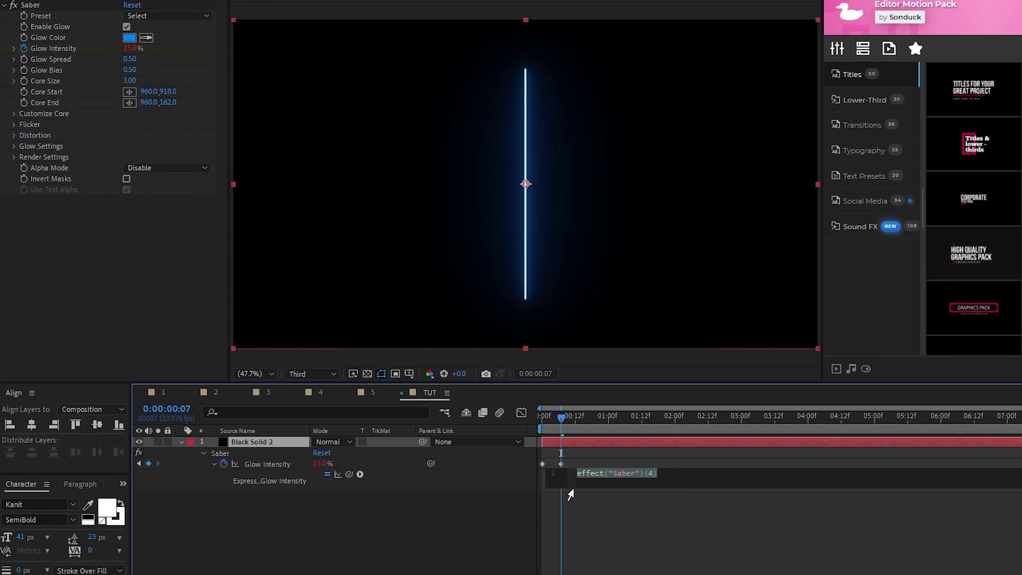
type("loopOut()")
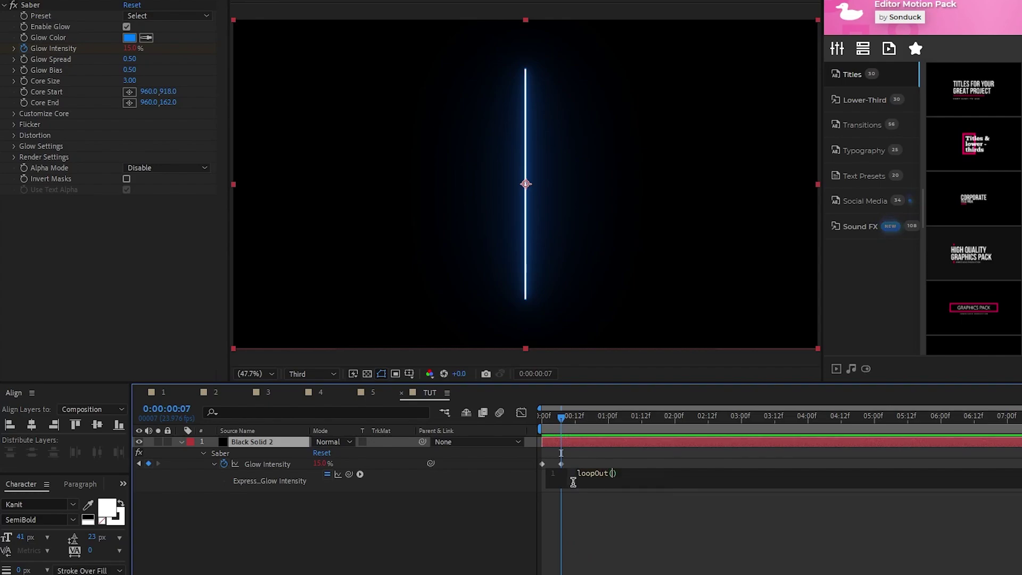
type("\"")
key("Down")
key("Down")
key("Down")
key("Return")
left_click_drag(554, 423, 520, 430)
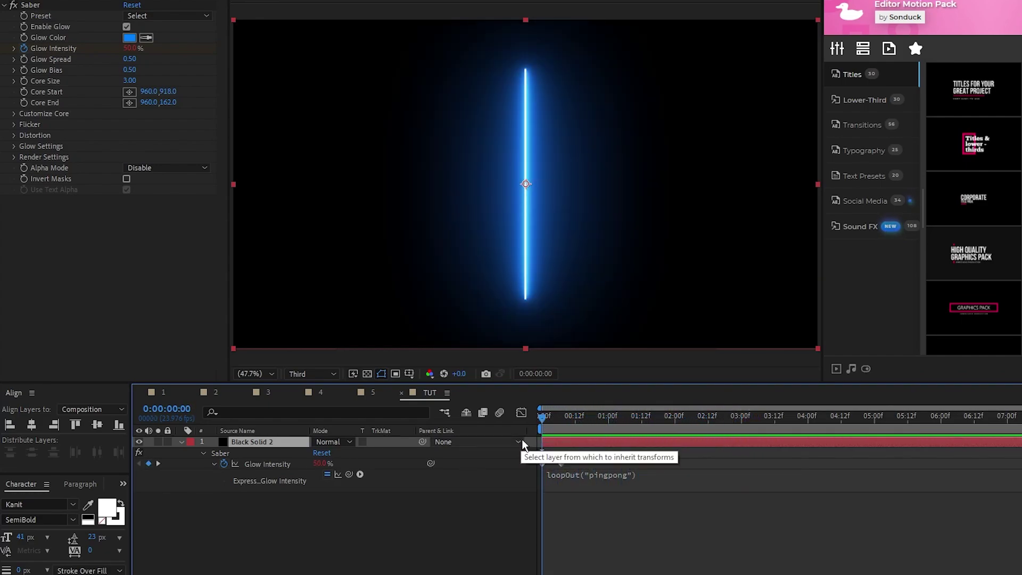
Shorten the saber by setting the Core Start Y value to 800 and the Core End Y value to 200.
left_click(169, 96)
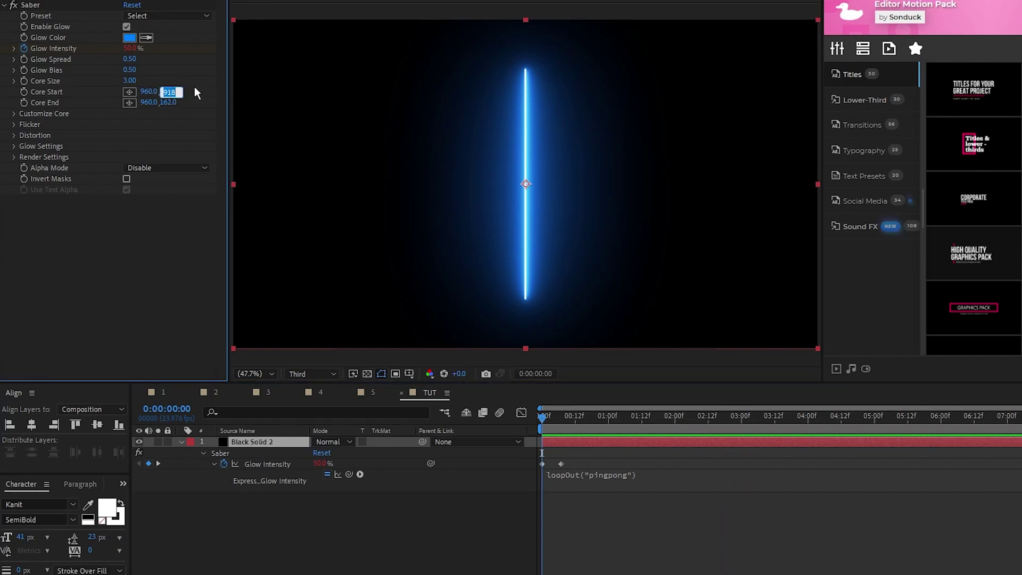
type("800")
left_click(168, 103)
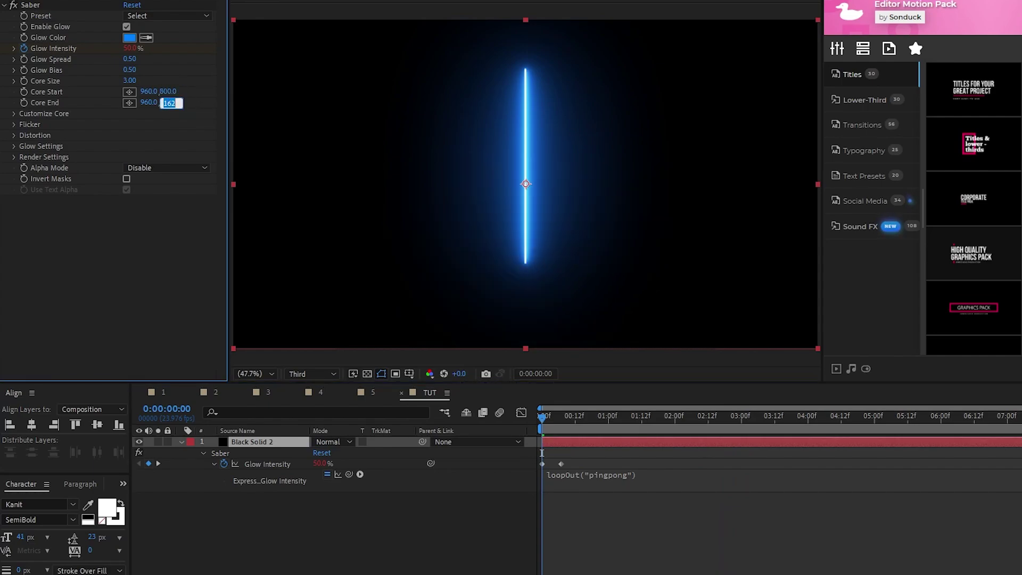
type("200")
key("Return")
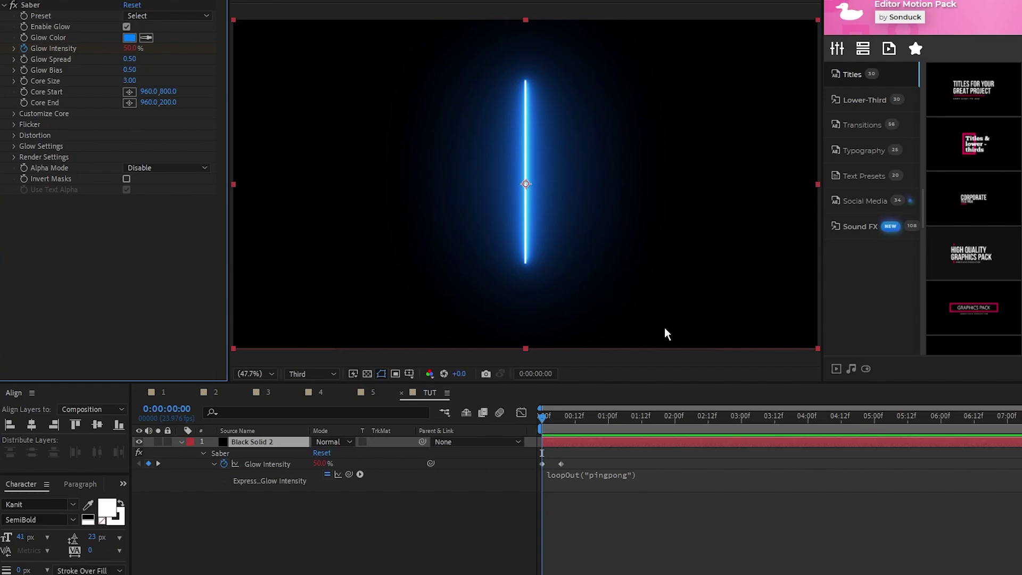
Set the saber's Flicker Intensity to 35% and its Glow Intensity Multiplier to 90.
left_click(14, 125)
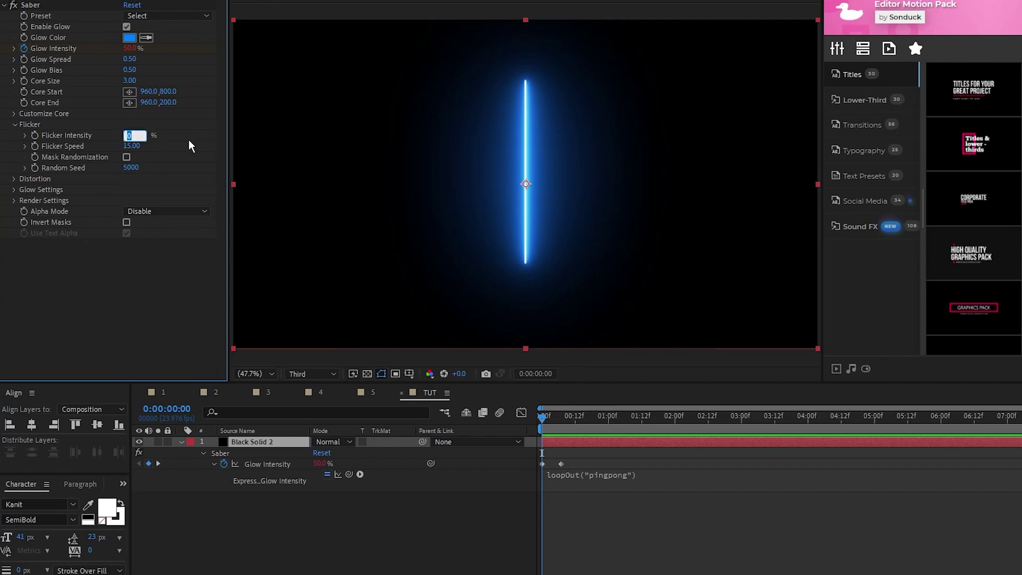
type("35")
key("Return")
left_click(16, 190)
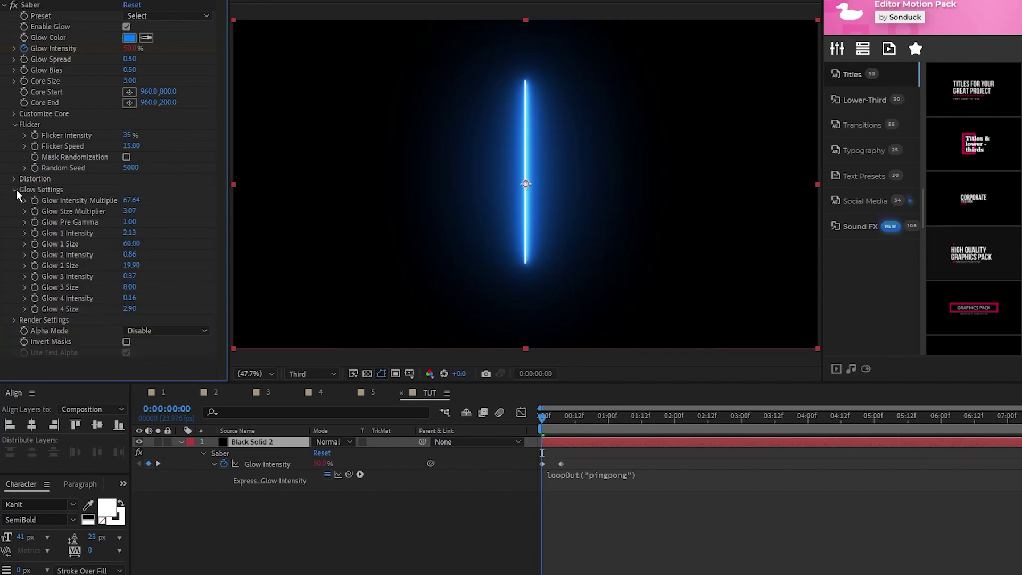
left_click(133, 200)
type("90")
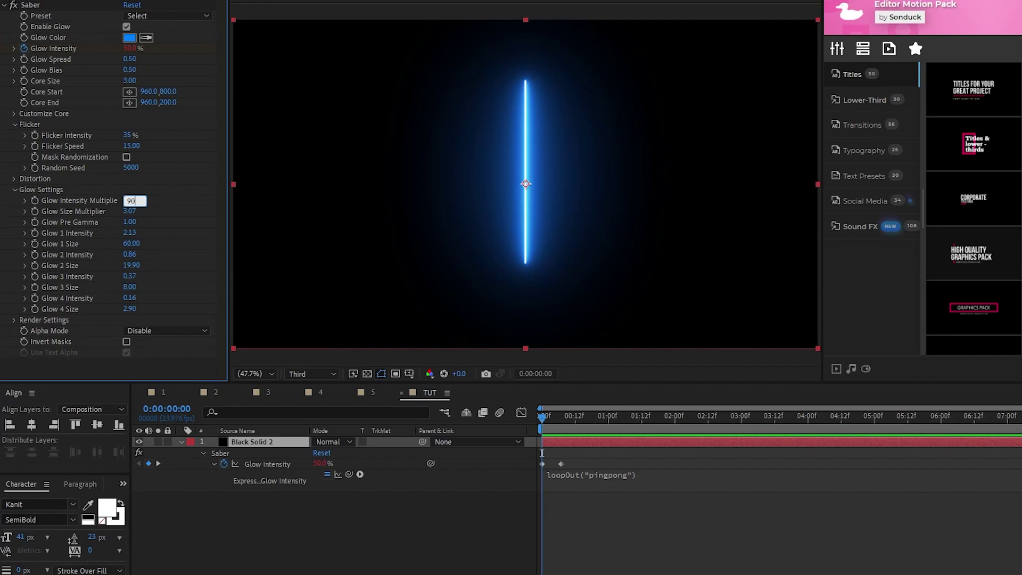
key("Return")
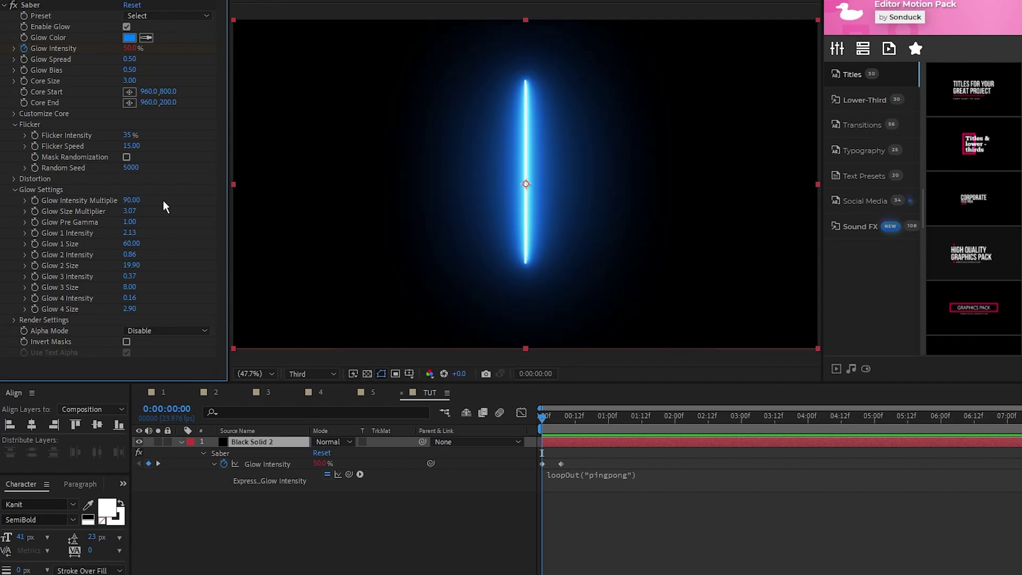
Rename the solid layer Saber 1, set its blending mode to Add and collapse its properties.
left_click(254, 441)
key("Return")
type("Saber 1")
left_click(335, 442)
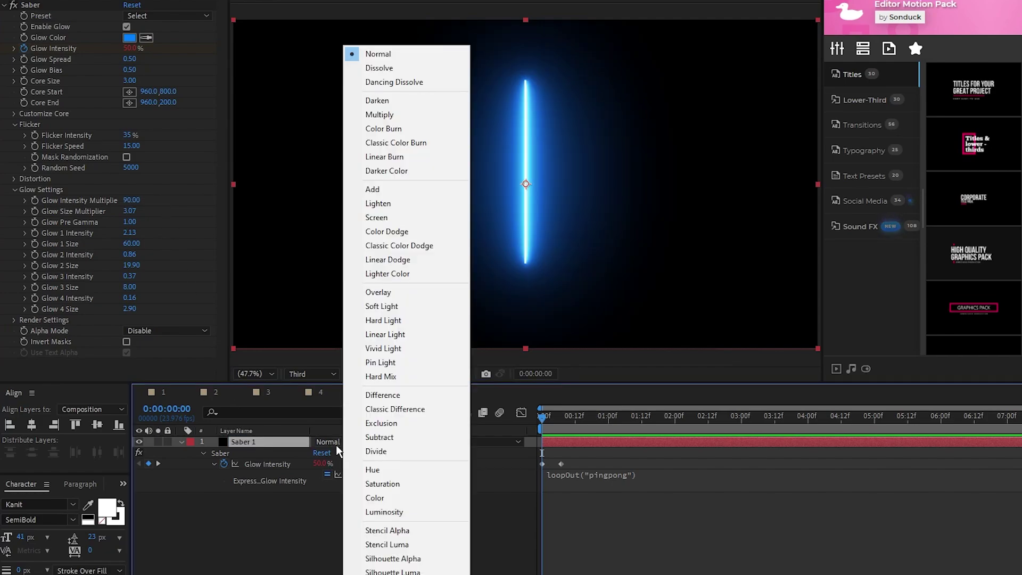
left_click(401, 192)
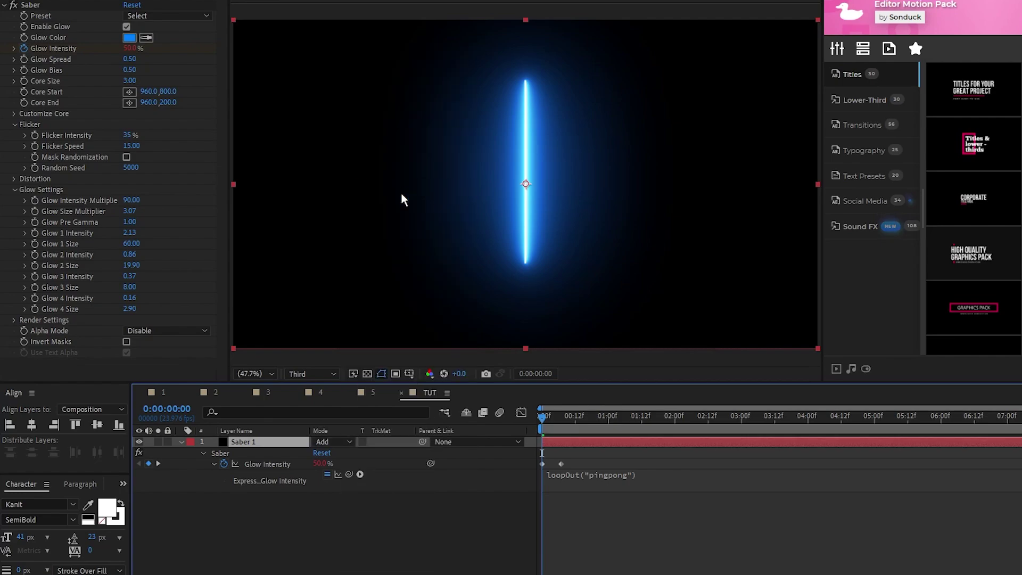
left_click(181, 442)
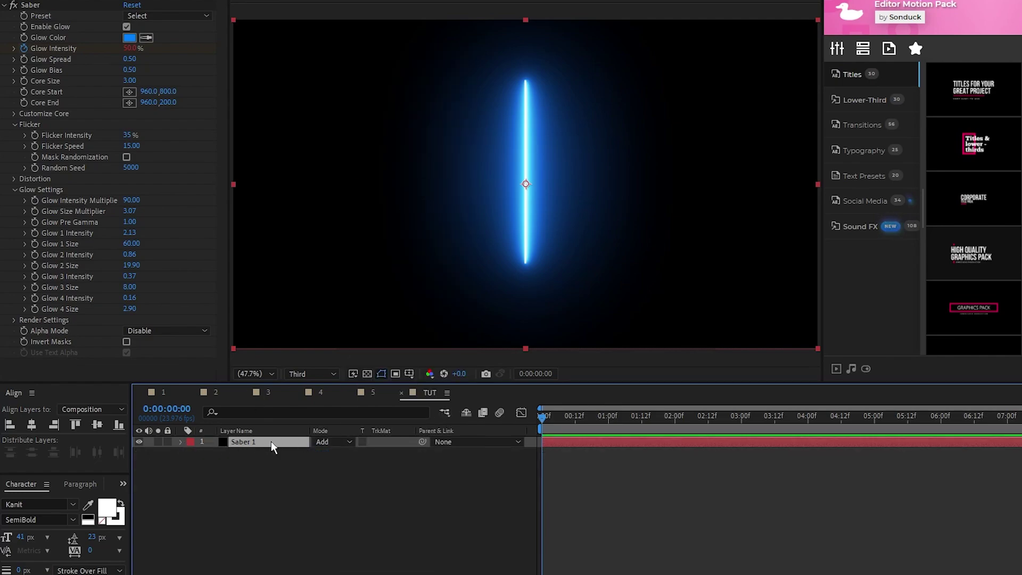
Duplicate the Saber 1 layer and change the copy's glow color to magenta.
key("ctrl+d")
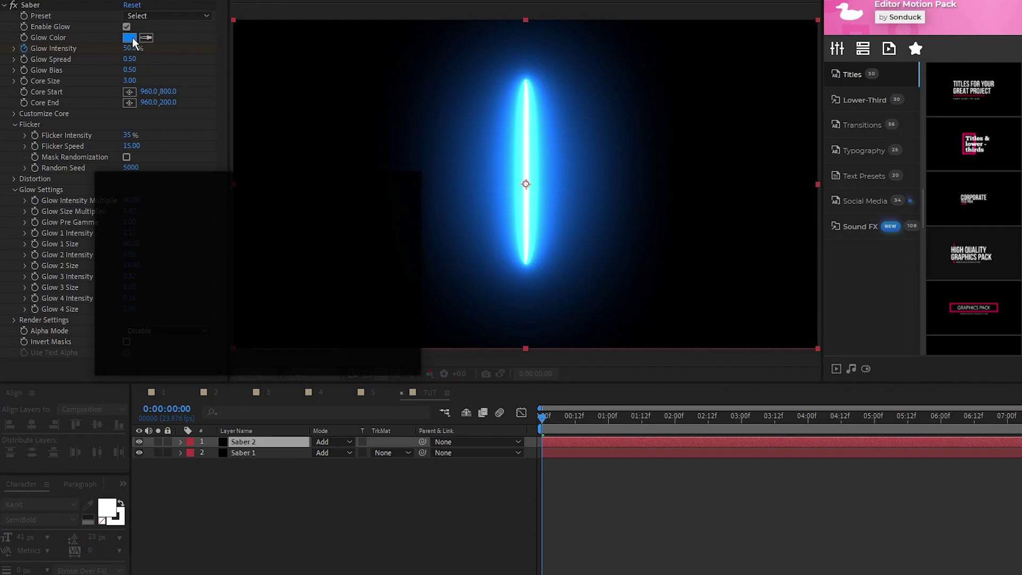
left_click(130, 37)
left_click(284, 230)
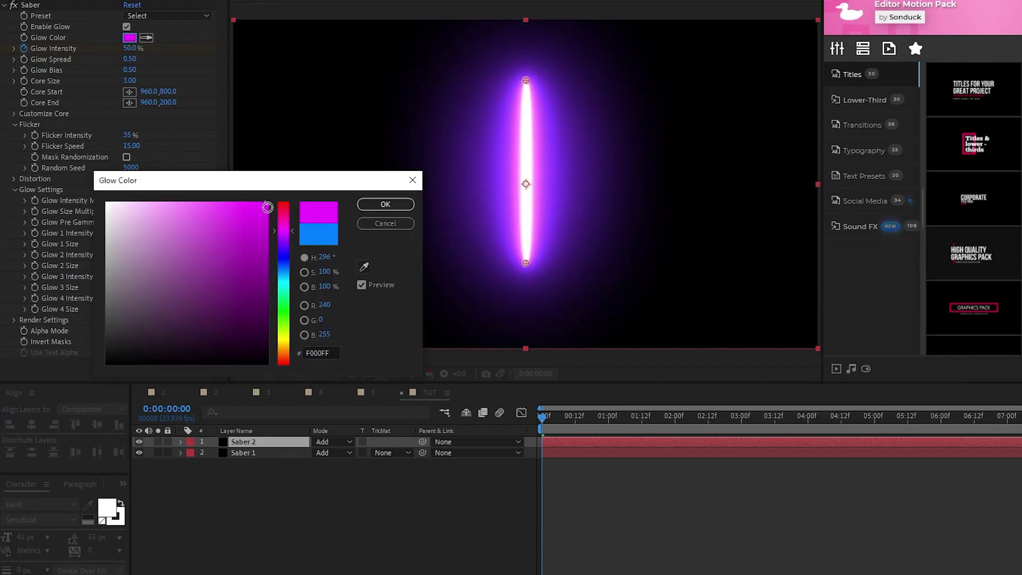
left_click(393, 206)
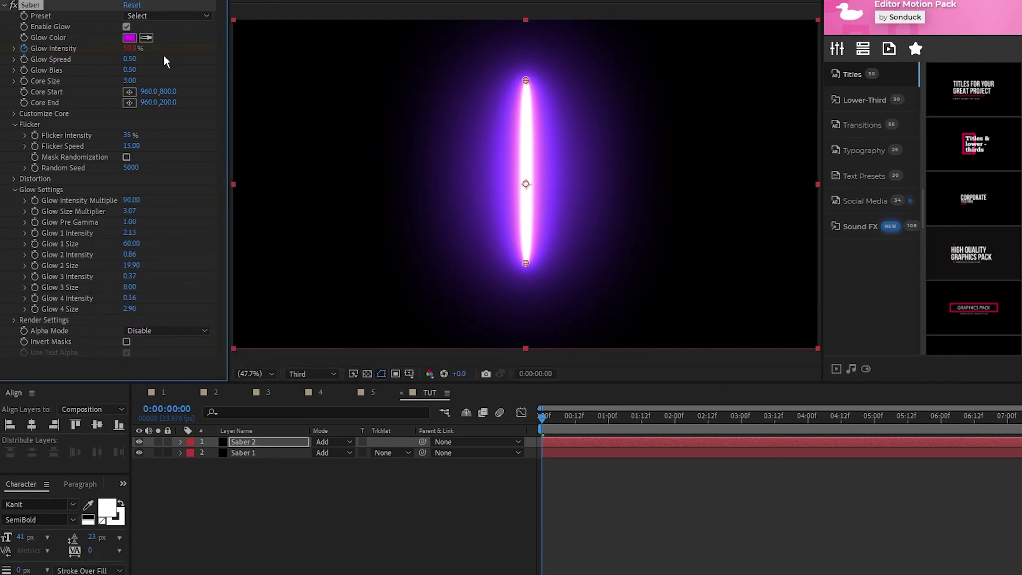
Move the magenta saber left of the blue one by setting its Core Start and Core End X values to 692.
left_click(149, 92)
key("Return")
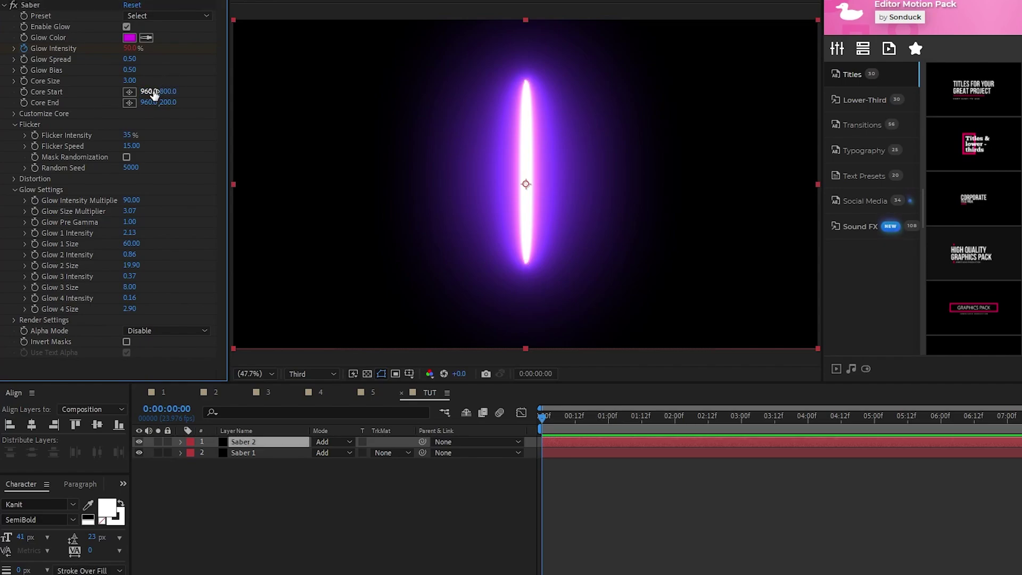
left_click_drag(153, 94, 131, 92)
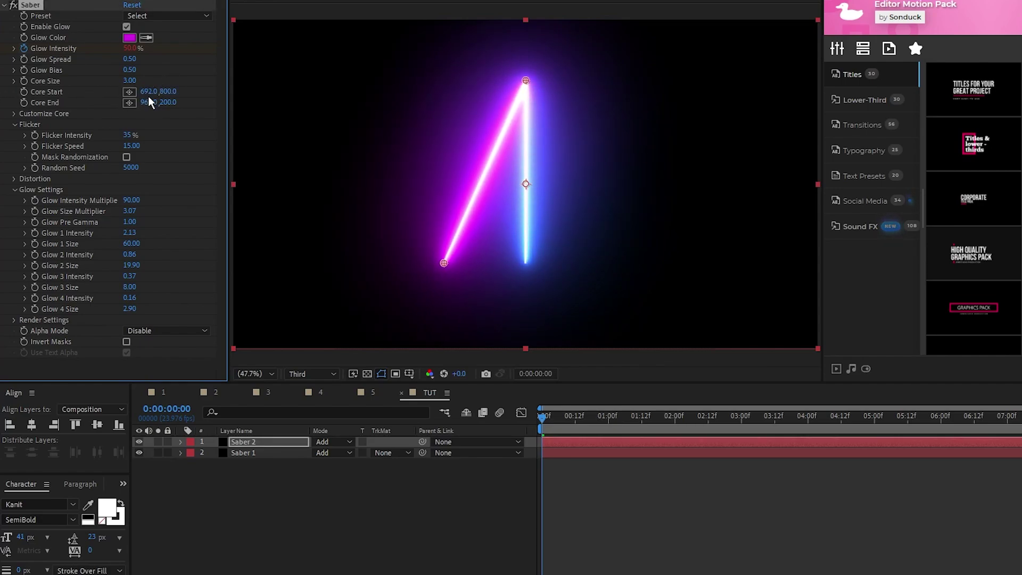
left_click(150, 102)
type("692")
key("Return")
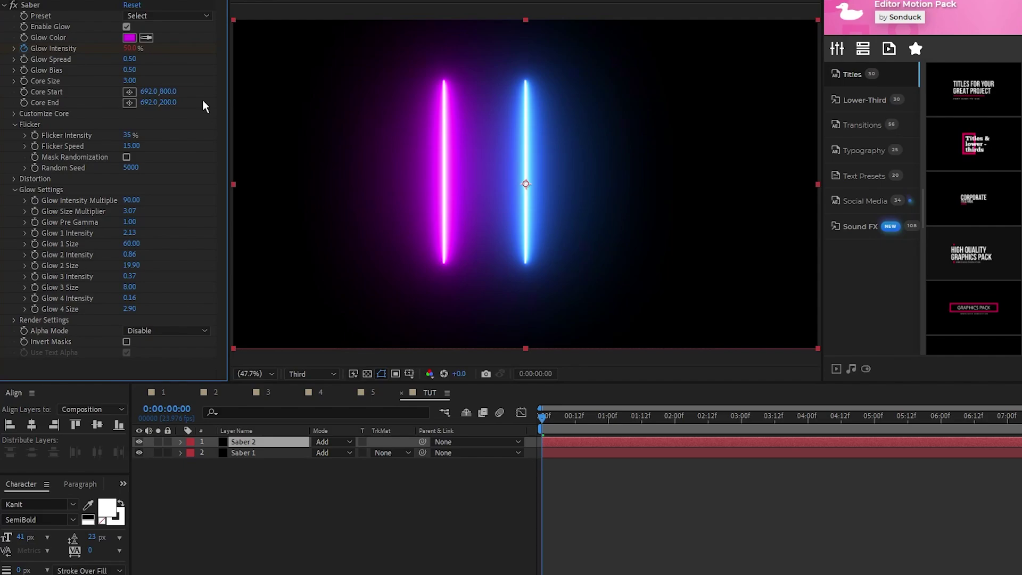
Duplicate the Saber 1 layer and place the copy at the top of the layer stack.
left_click(250, 440)
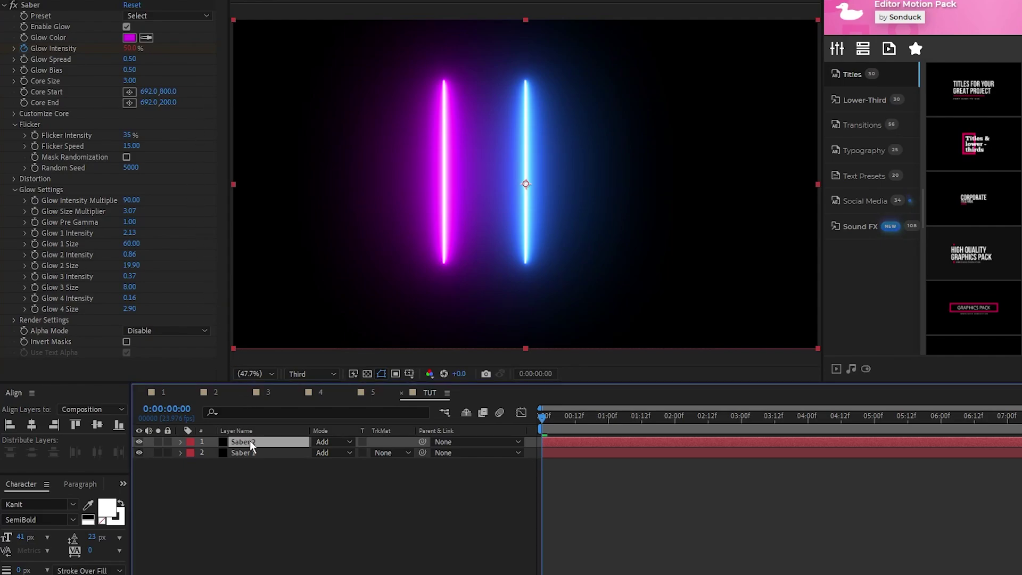
left_click(273, 452)
key("ctrl+d")
left_click_drag(273, 453, 272, 439)
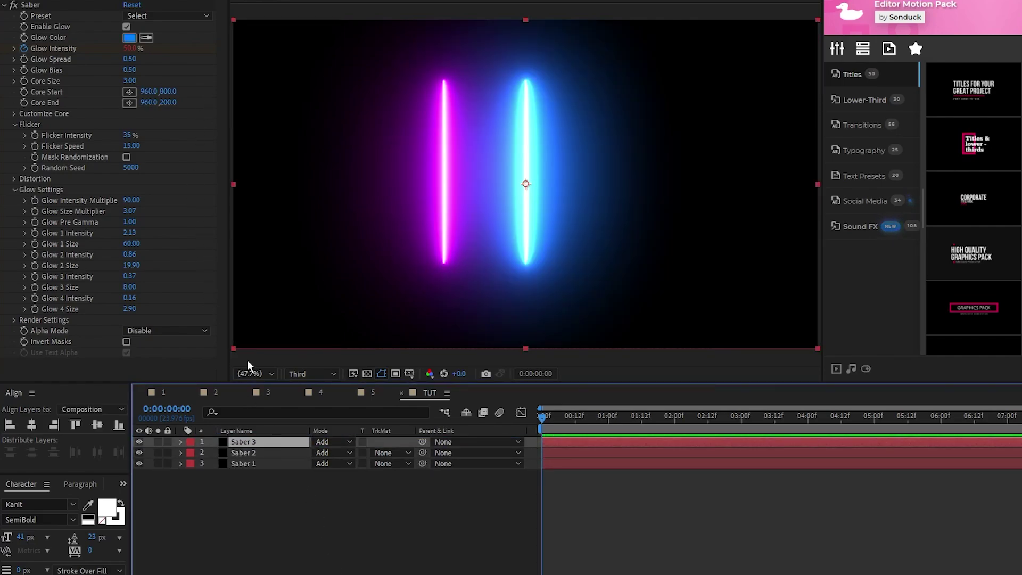
Change the glow color of the Saber 3 layer to red.
left_click(130, 37)
left_click(282, 211)
left_click(397, 208)
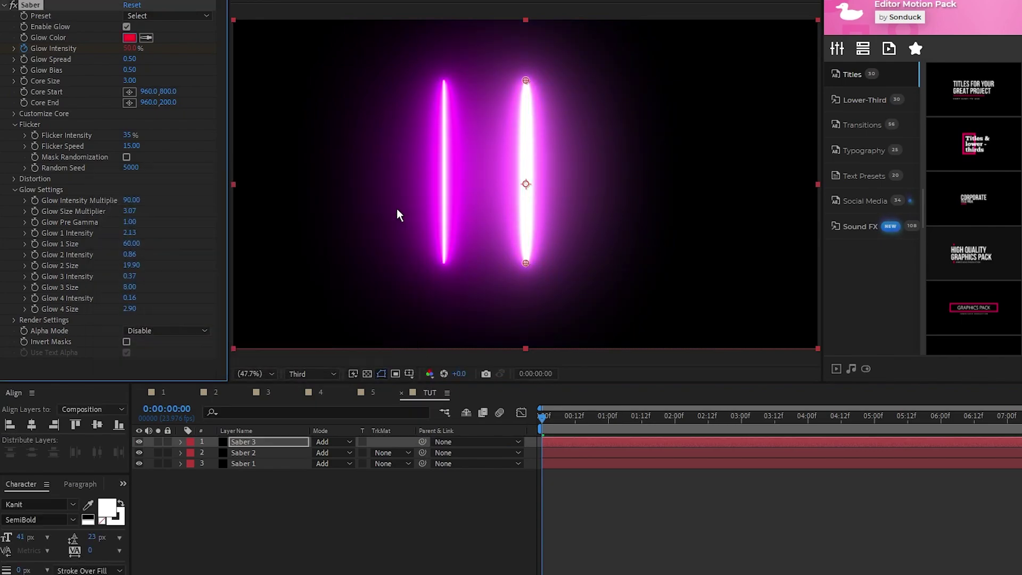
Move the red saber right of the blue one by setting its Core Start and Core End X values to 1223.
left_click_drag(149, 95, 342, 120)
left_click(152, 91)
key("ctrl+c")
left_click(149, 103)
key("ctrl+v")
key("Return")
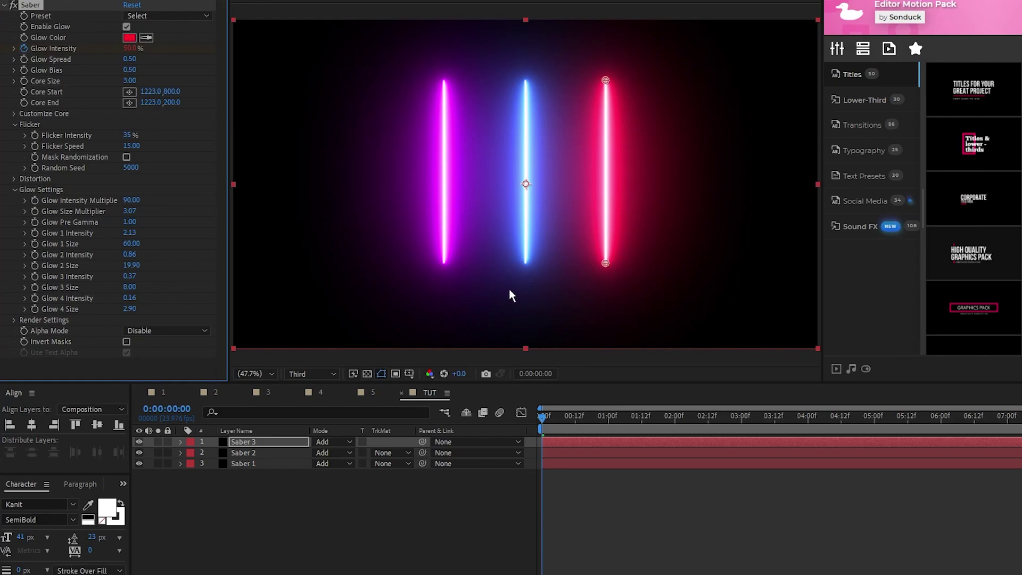
Stagger the Saber 3 and Saber 1 layers a few frames in time and shift all layers back to the composition start.
left_click_drag(551, 441, 568, 465)
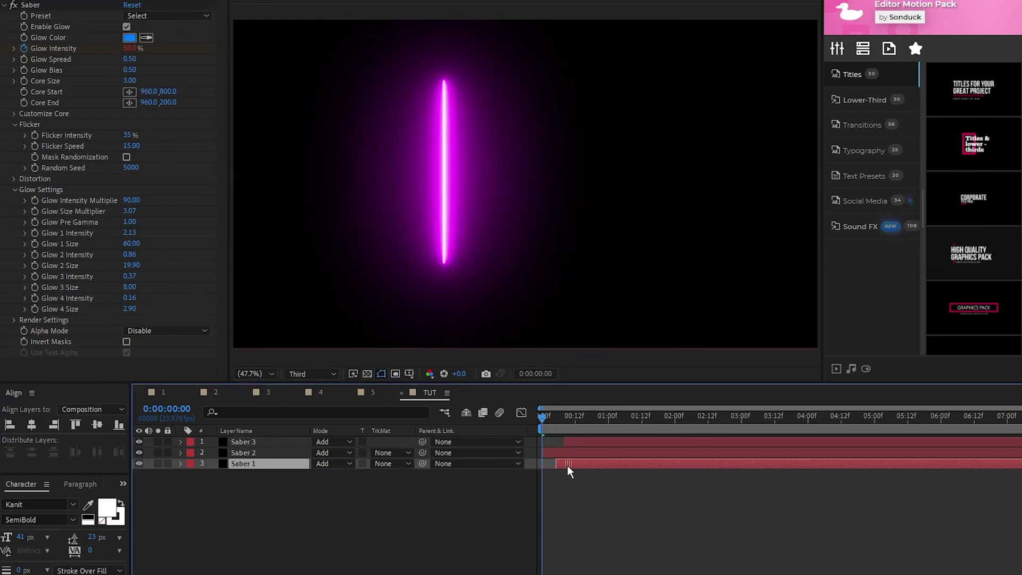
left_click_drag(569, 421, 605, 434)
key("ctrl+a")
key("alt+Home")
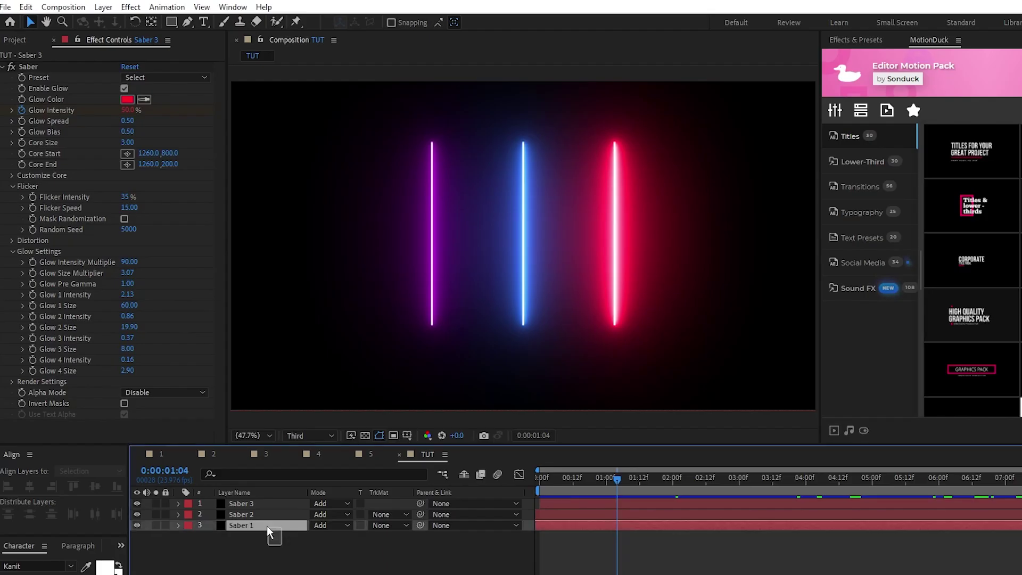
Pre-compose the three saber layers into a new composition named Sabers, moving all attributes into it.
left_click(249, 503, "shift")
right_click(249, 502)
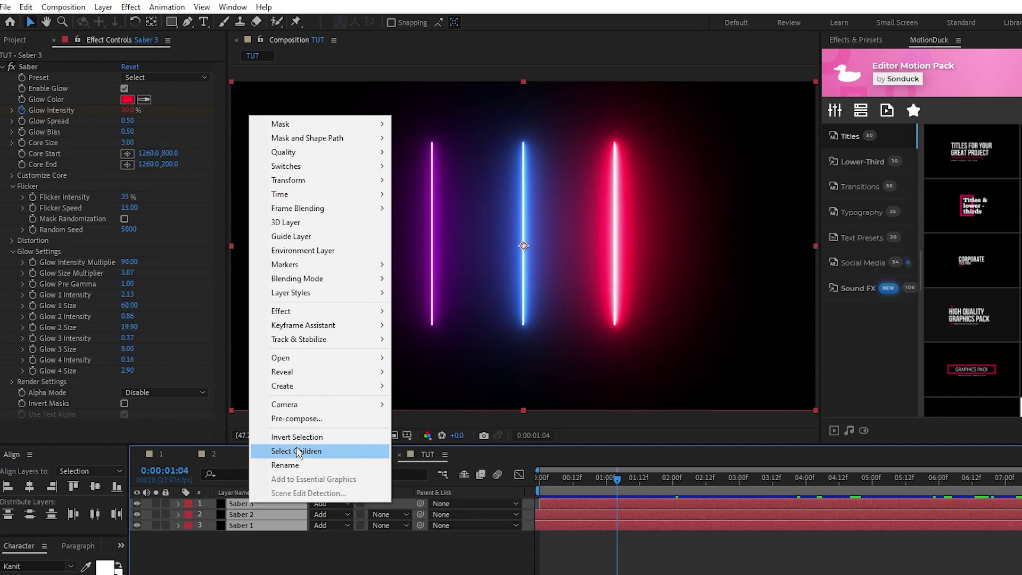
left_click(312, 421)
type("Sabers")
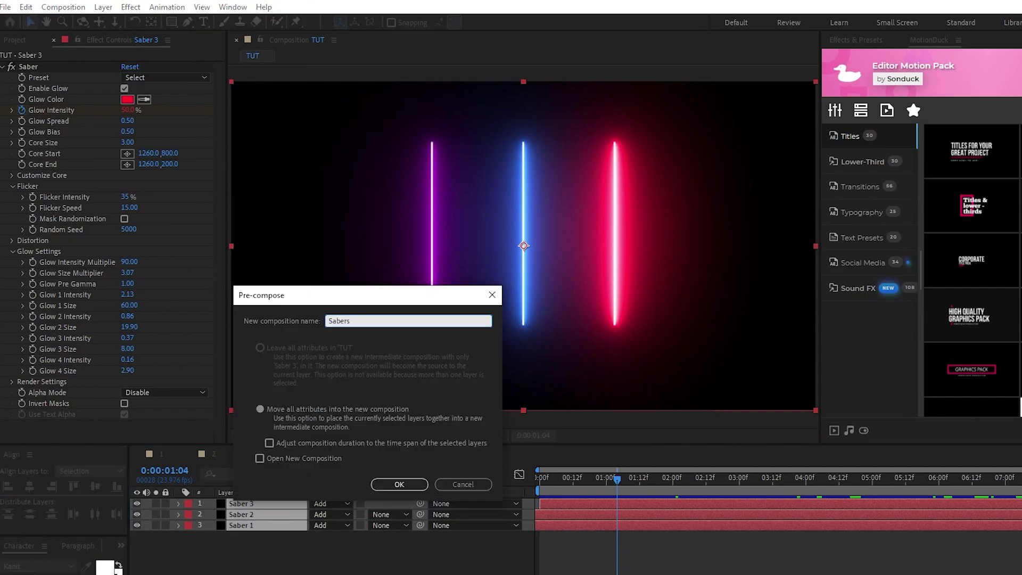
left_click(397, 484)
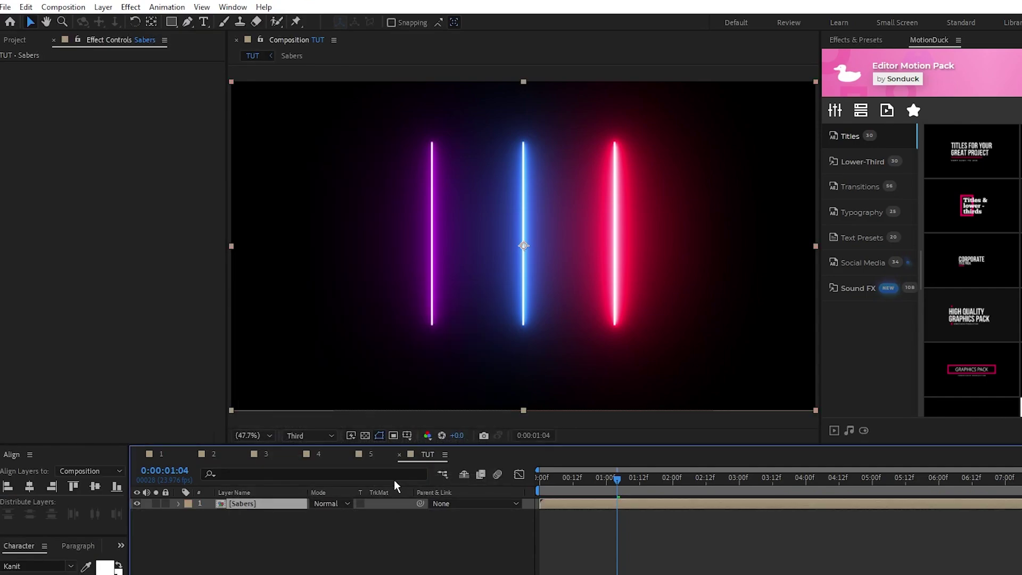
Set the blending mode of the Sabers layer to Add and deselect the layer.
left_click(343, 503)
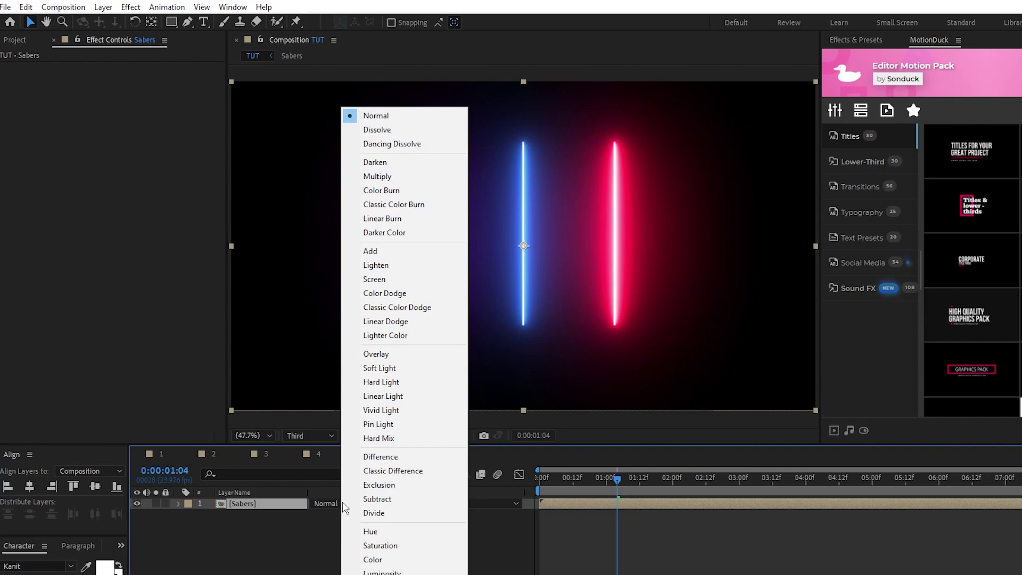
left_click(379, 251)
left_click(307, 523)
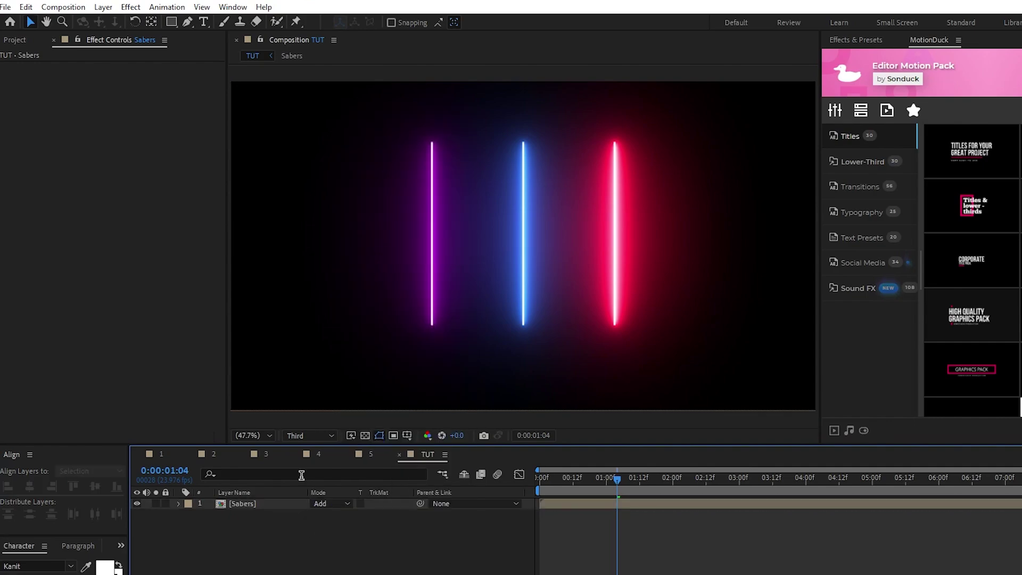
Place Floor.jpg beneath the Sabers layer in the TUT composition and make it a 3D layer.
left_click(15, 40)
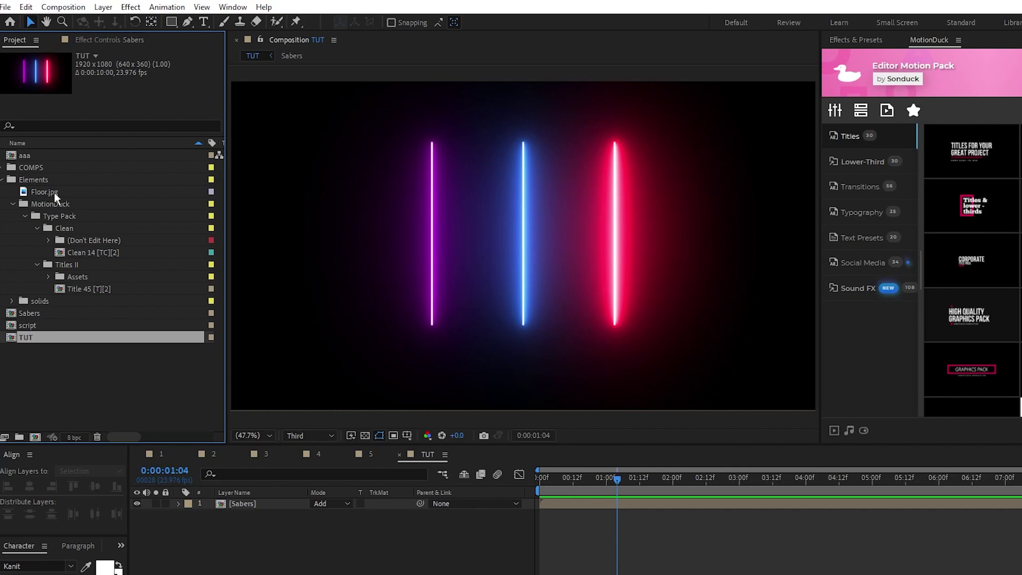
left_click_drag(54, 192, 234, 523)
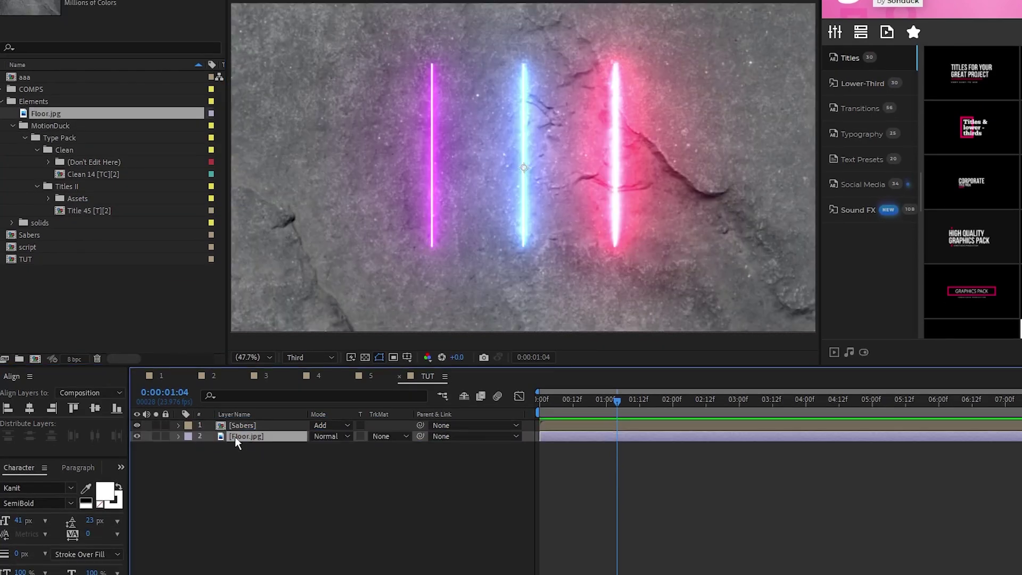
key("F4")
left_click(381, 436)
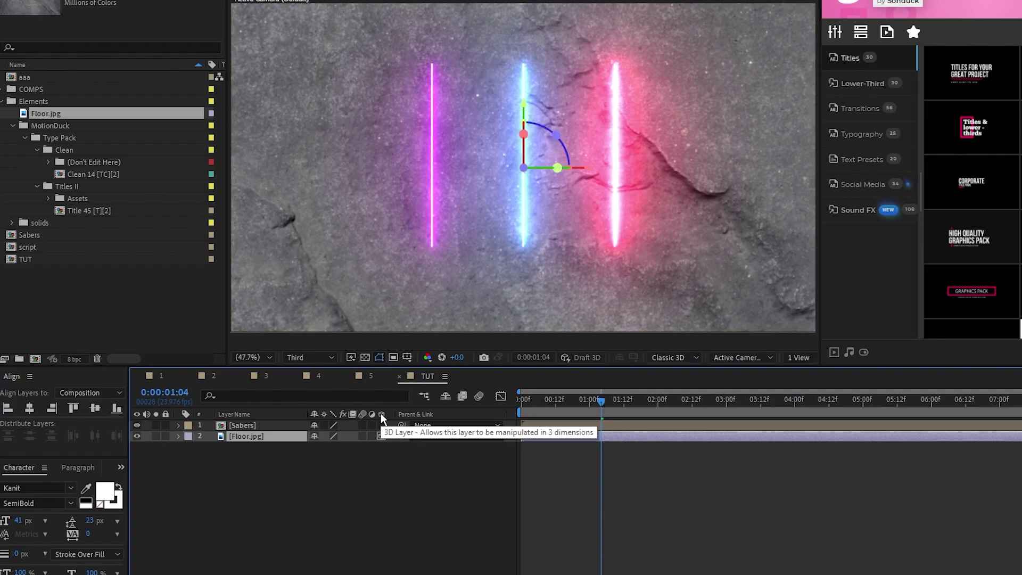
Lay the floor layer flat by setting its X Rotation to -90°.
key("r")
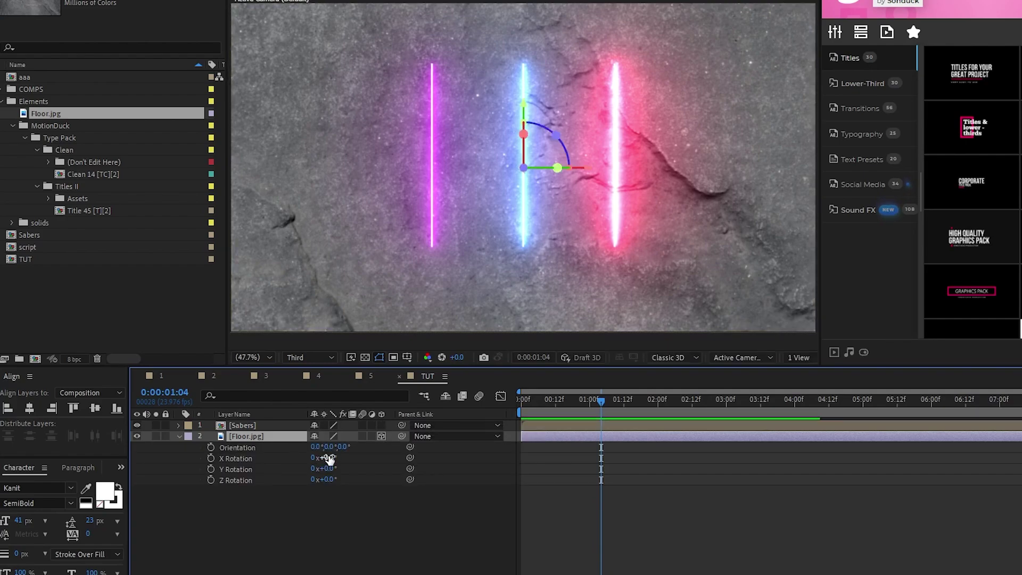
left_click(326, 457)
type("-90")
left_click(368, 456)
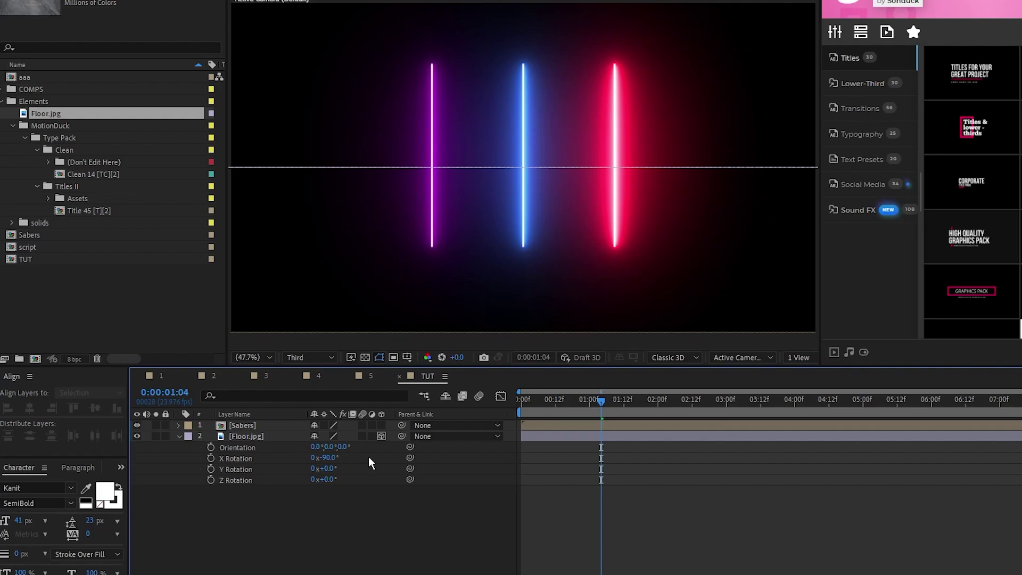
Lower the floor layer by setting its Y position to 760 and collapse its properties.
left_click(296, 436)
key("p")
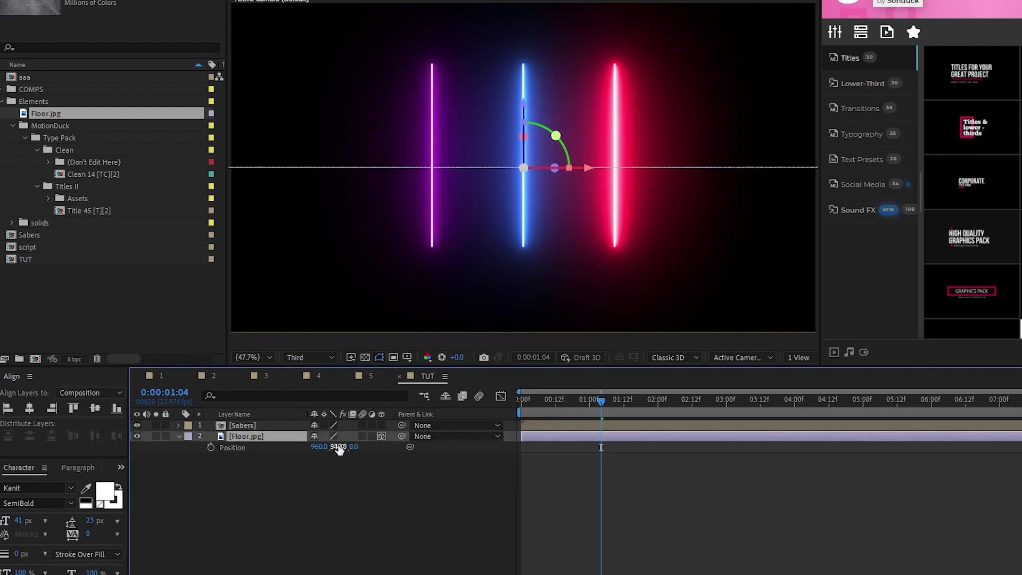
left_click_drag(339, 446, 457, 470)
left_click(472, 492)
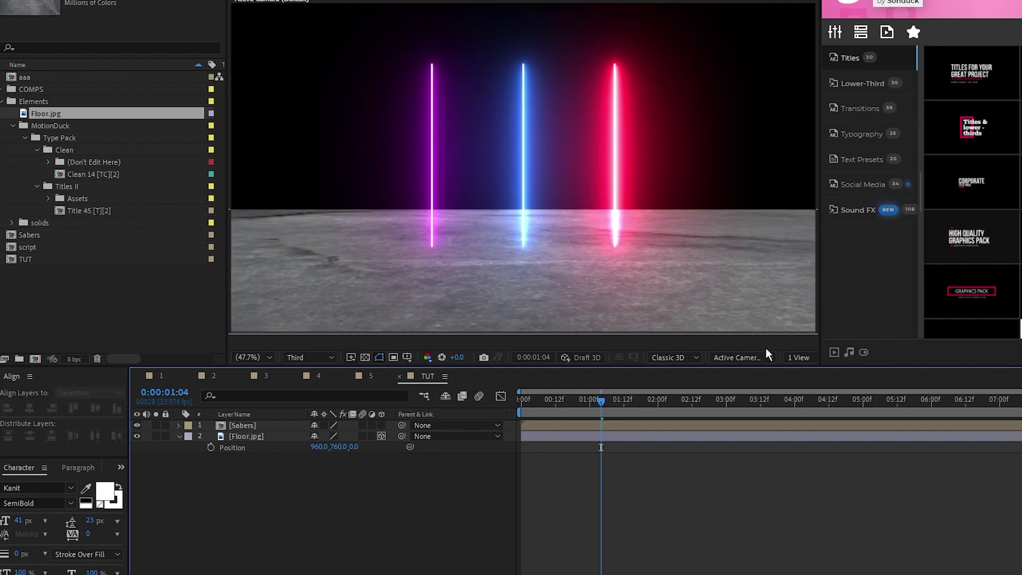
left_click(179, 436)
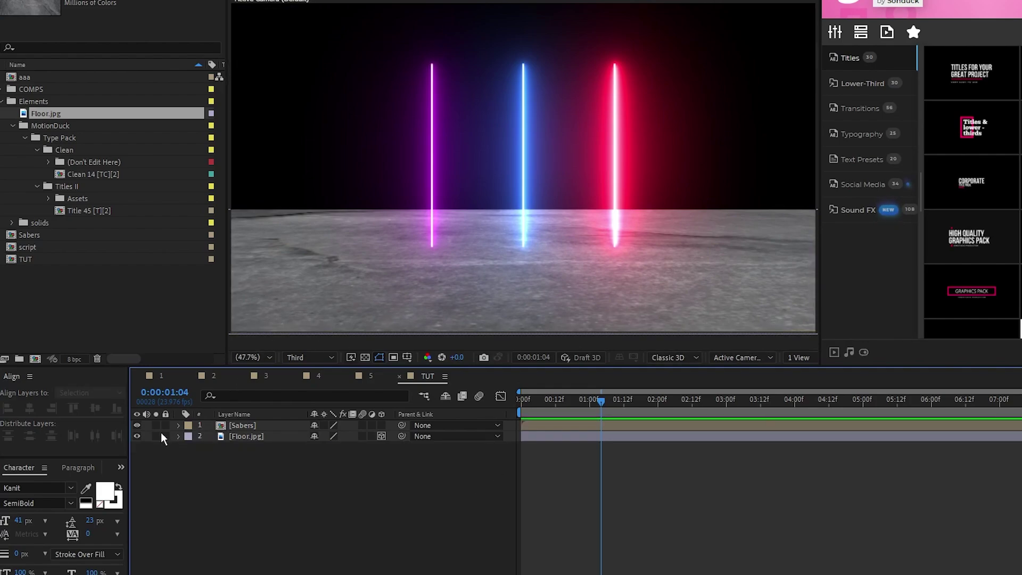
Hide the floor layer, duplicate the Sabers layer and move the copy to the end of the layer stack.
left_click(137, 436)
left_click(254, 425)
key("ctrl+d")
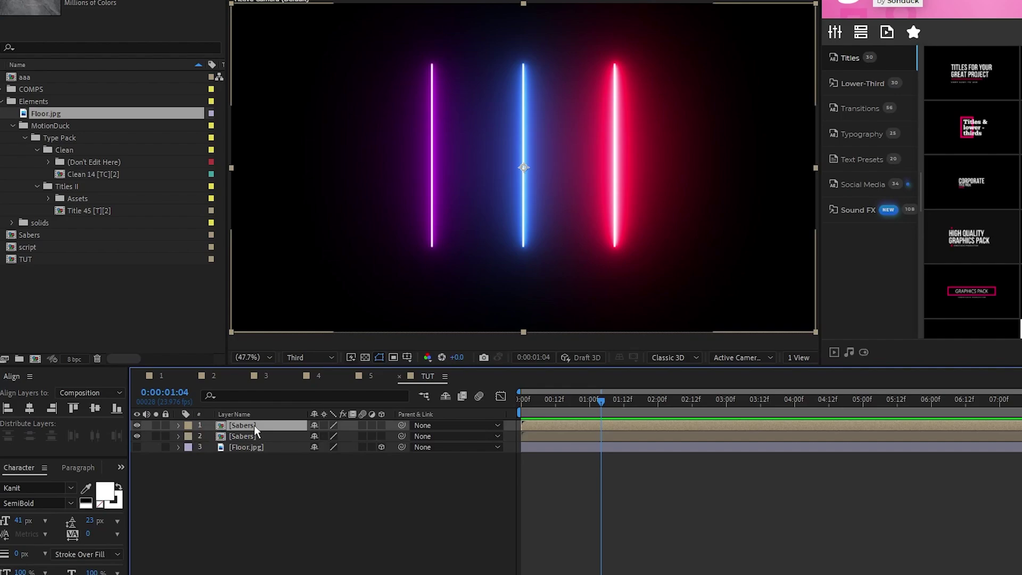
left_click_drag(254, 426, 248, 453)
Add an adjustment layer named Blur between the two Sabers layers and move Floor.jpg beneath all other layers.
left_click(102, 7)
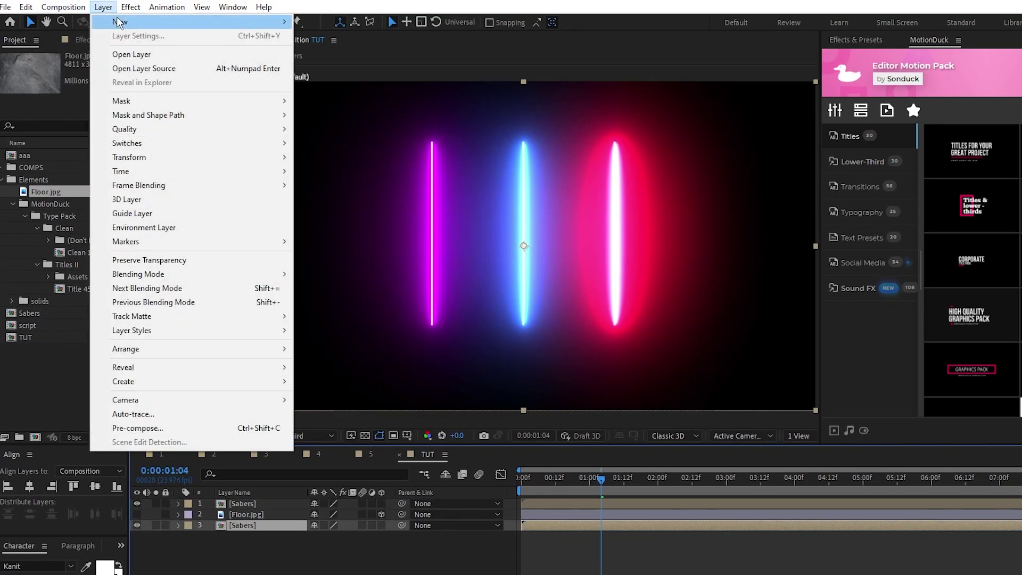
mouse_move(239, 21)
left_click(341, 106)
left_click_drag(245, 515, 248, 549)
left_click(250, 515)
key("Return")
type("Blur")
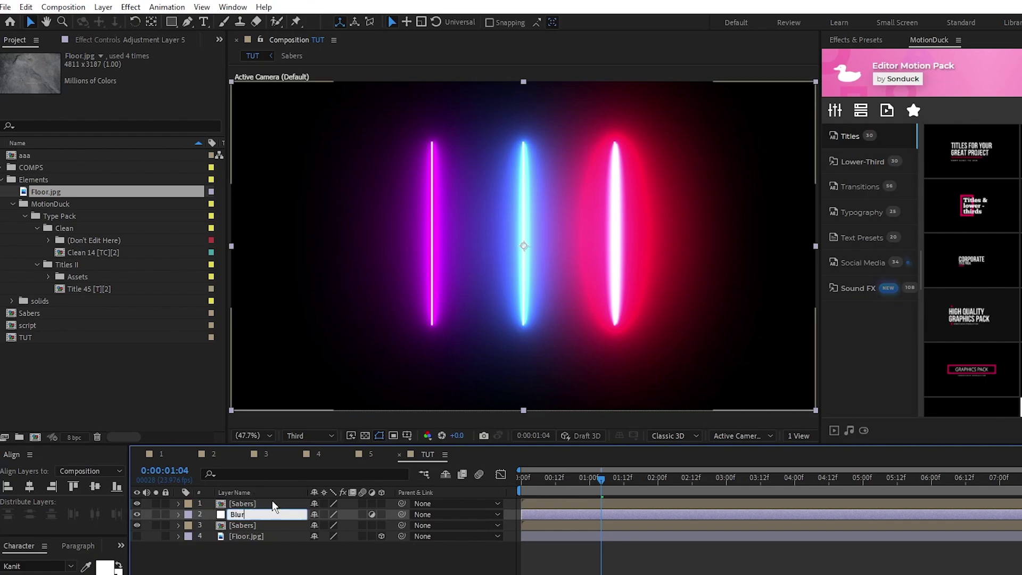
key("Return")
left_click(234, 504)
left_click(247, 526)
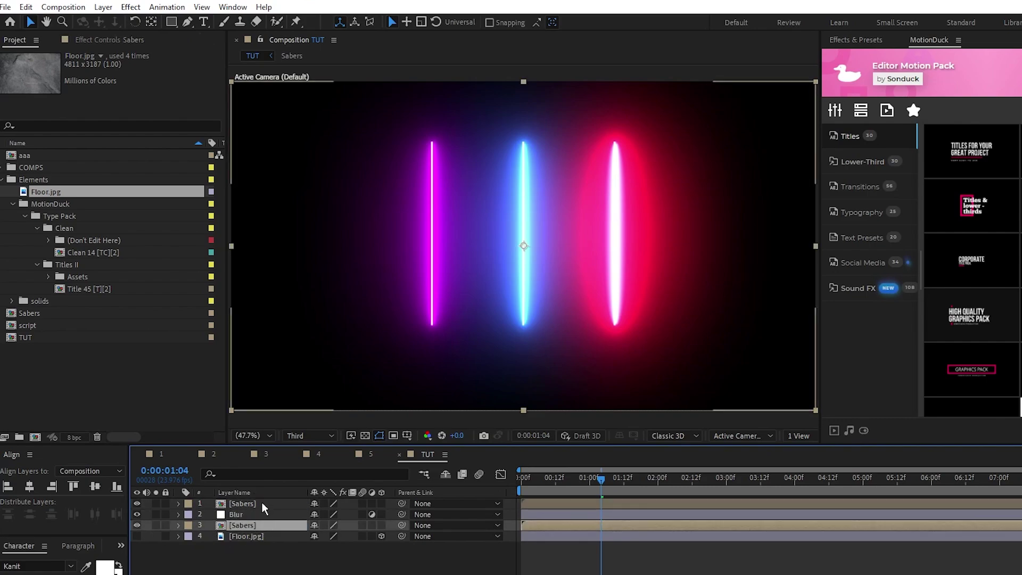
left_click(261, 504)
left_click(263, 526)
Apply Compound Blur to the Blur layer and use 4. Floor.jpg as its Blur Layer.
left_click(245, 515)
left_click(130, 7)
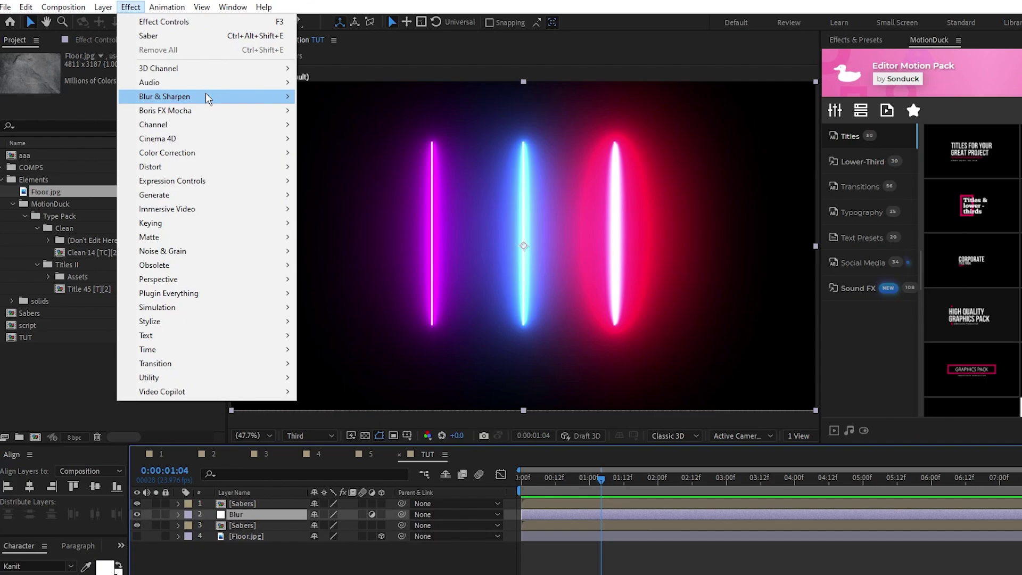
mouse_move(206, 96)
left_click(384, 209)
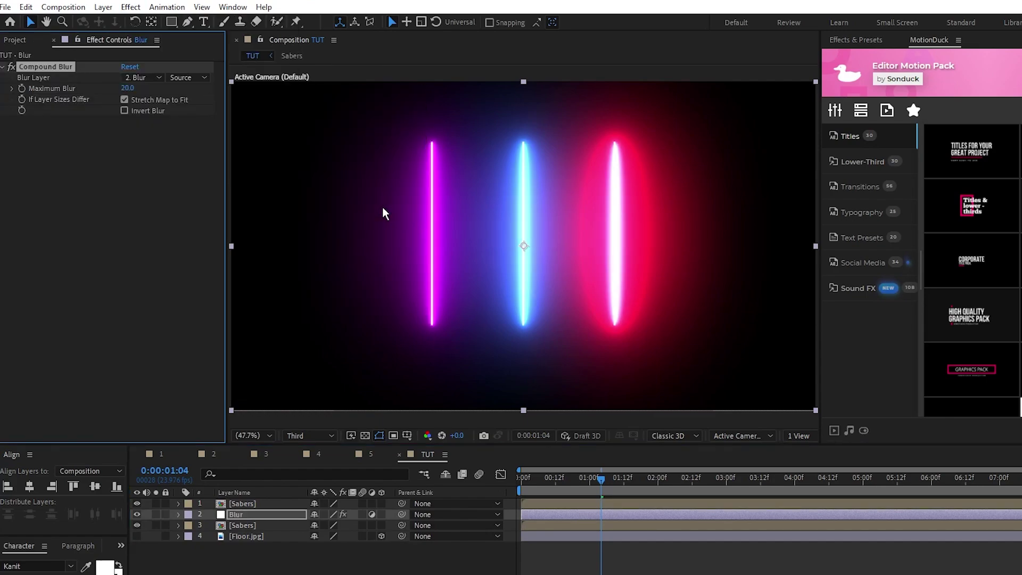
left_click(146, 78)
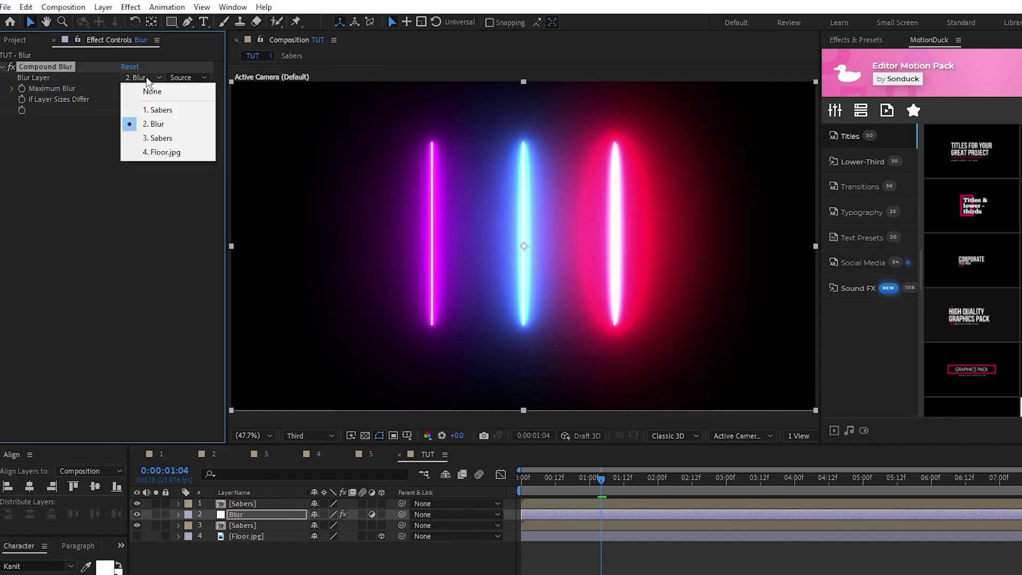
left_click(193, 152)
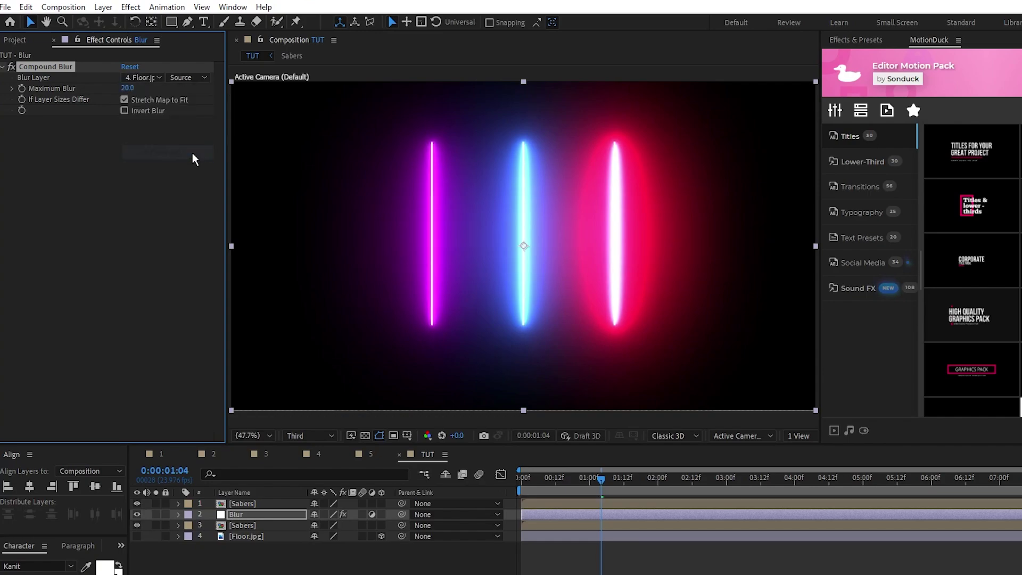
Move the lower Sabers copy downward by increasing its Y position.
left_click(264, 523)
key("p")
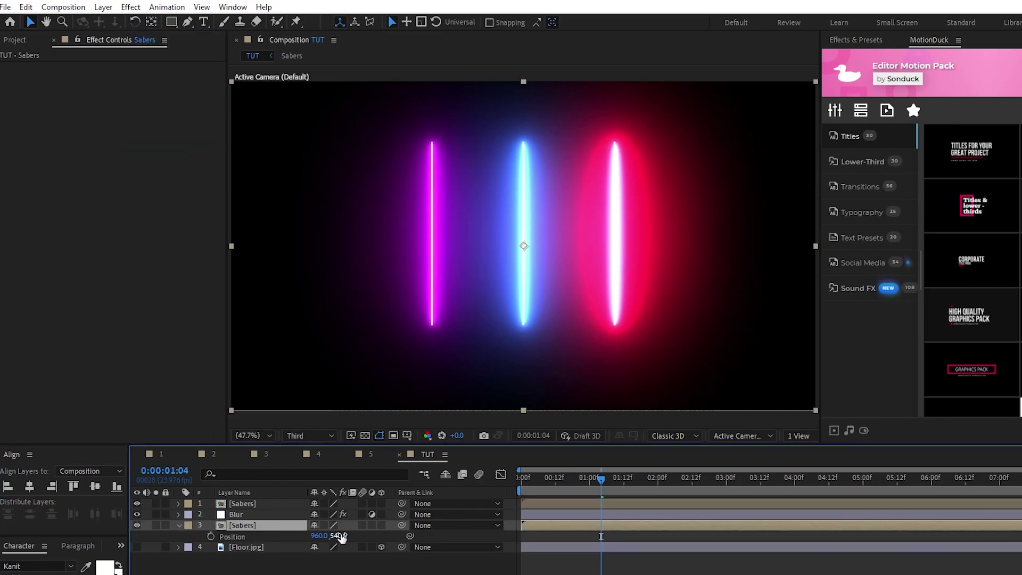
left_click_drag(339, 535, 743, 565)
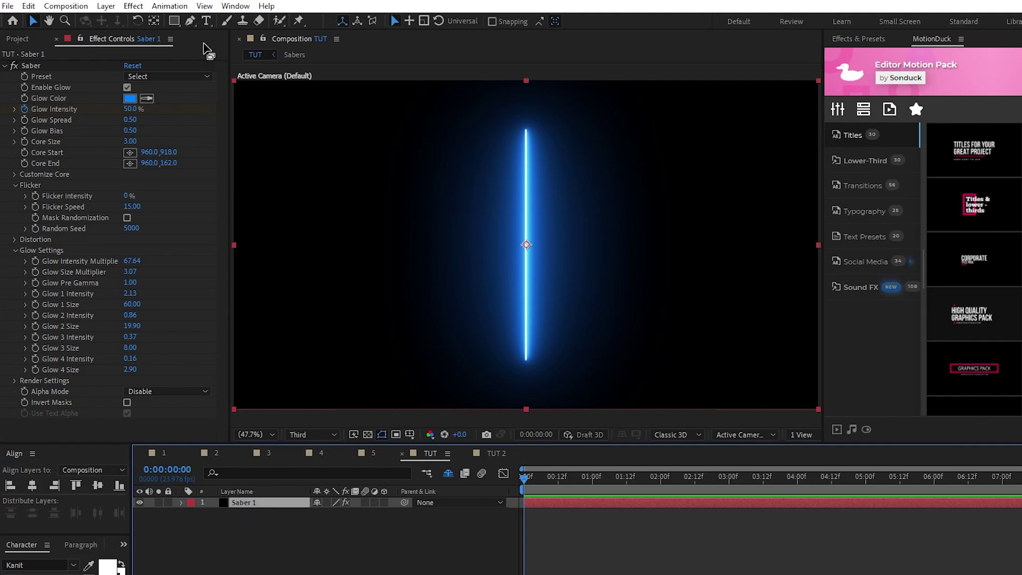
Draw an open three-point arrow mask on Saber 1 with the Pen tool and set the Saber Core Type to Layer Masks.
left_click(190, 22)
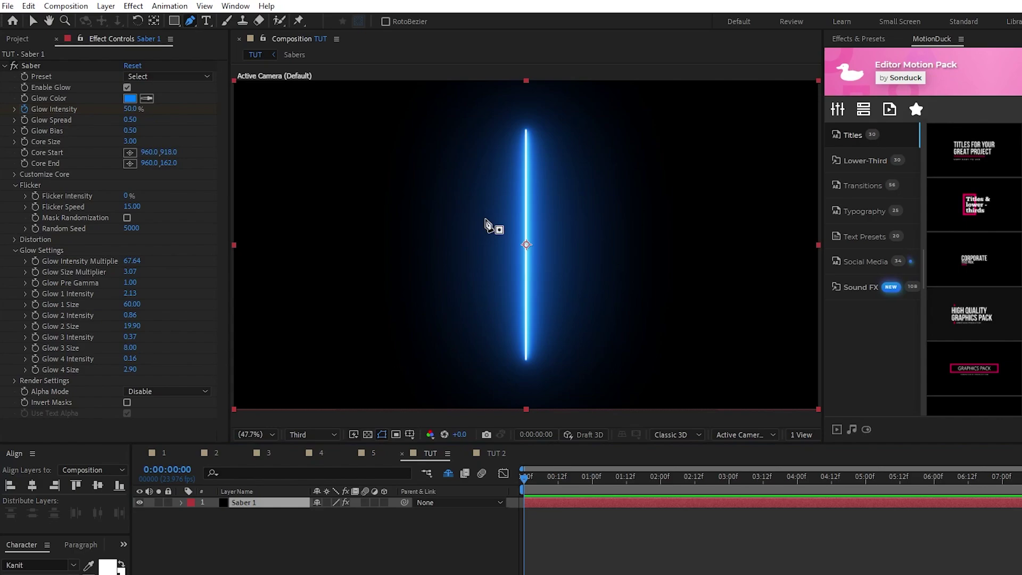
left_click(479, 190)
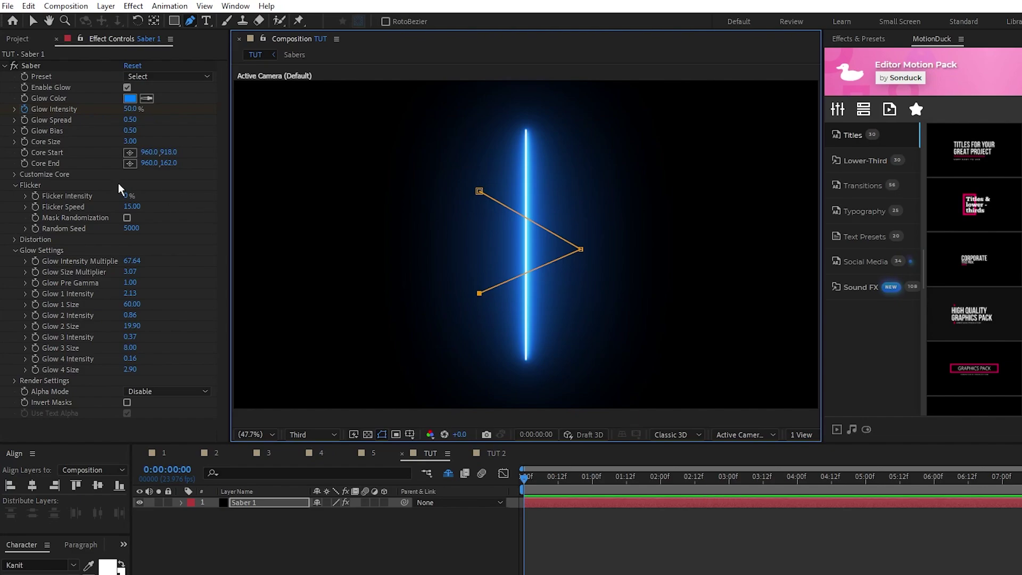
left_click(15, 174)
left_click(133, 185)
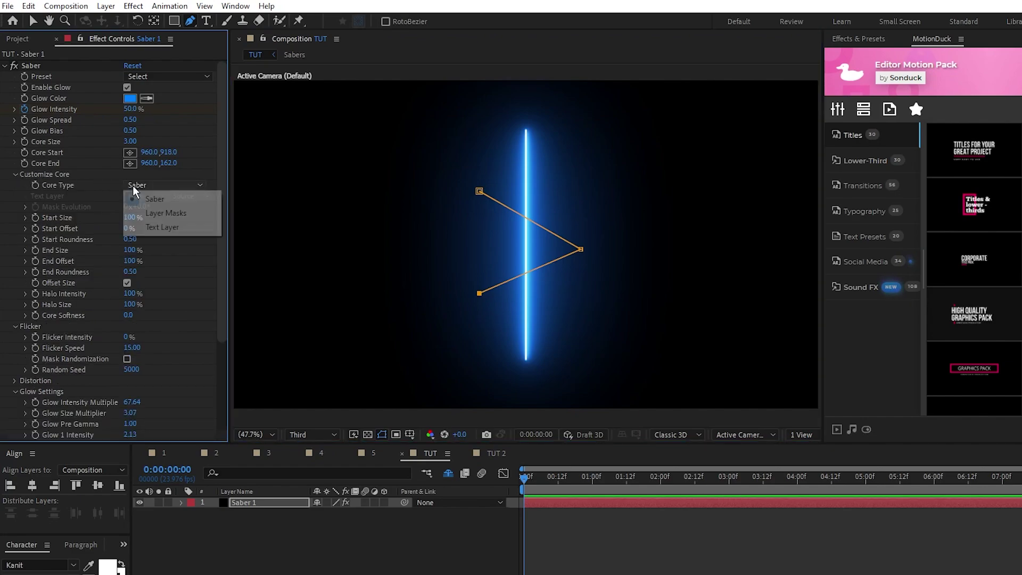
left_click(167, 213)
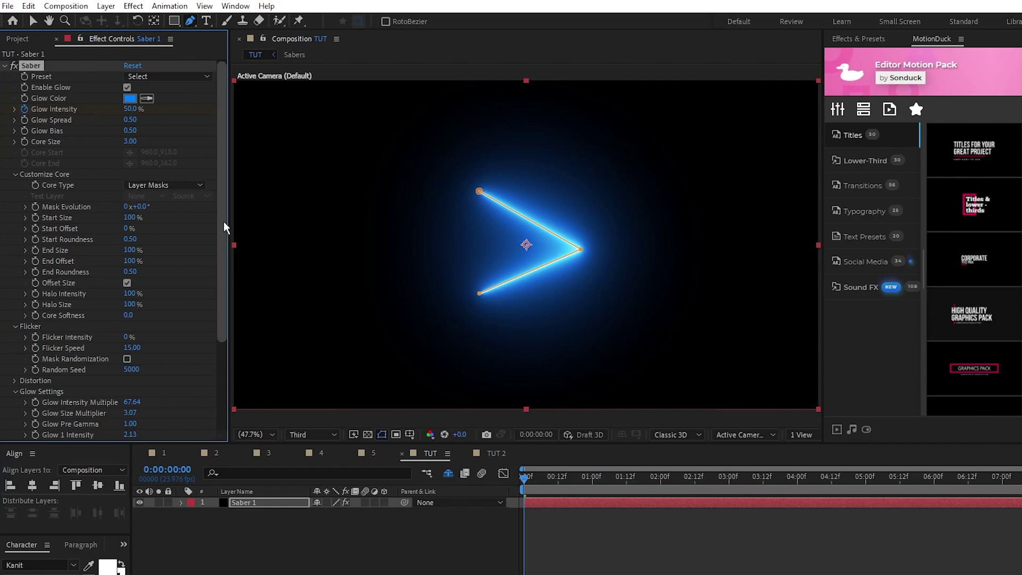
left_click(475, 296)
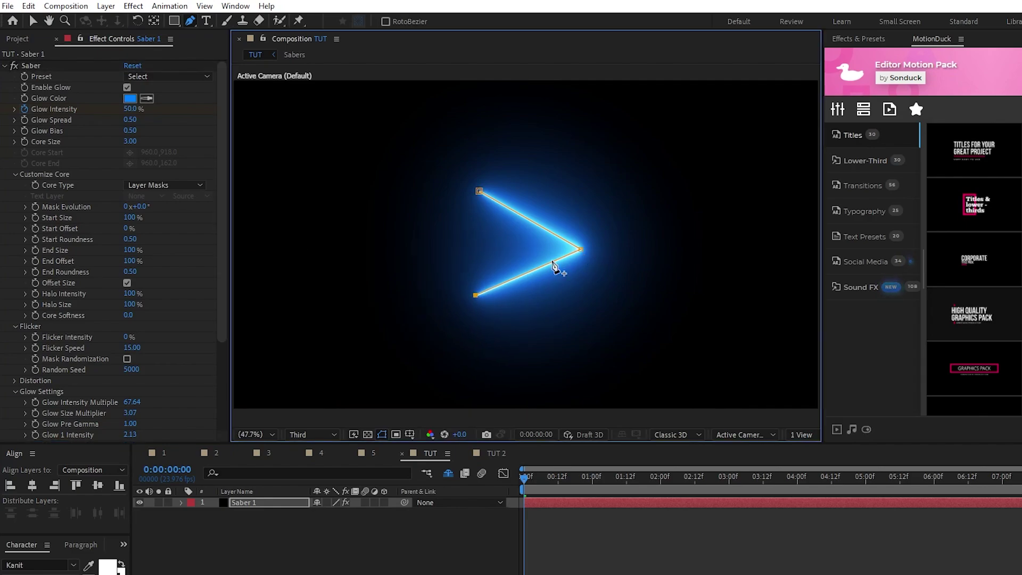
Duplicate Saber 1 and move the mask of the Saber 2 copy to the right of the original arrow.
left_click(252, 504)
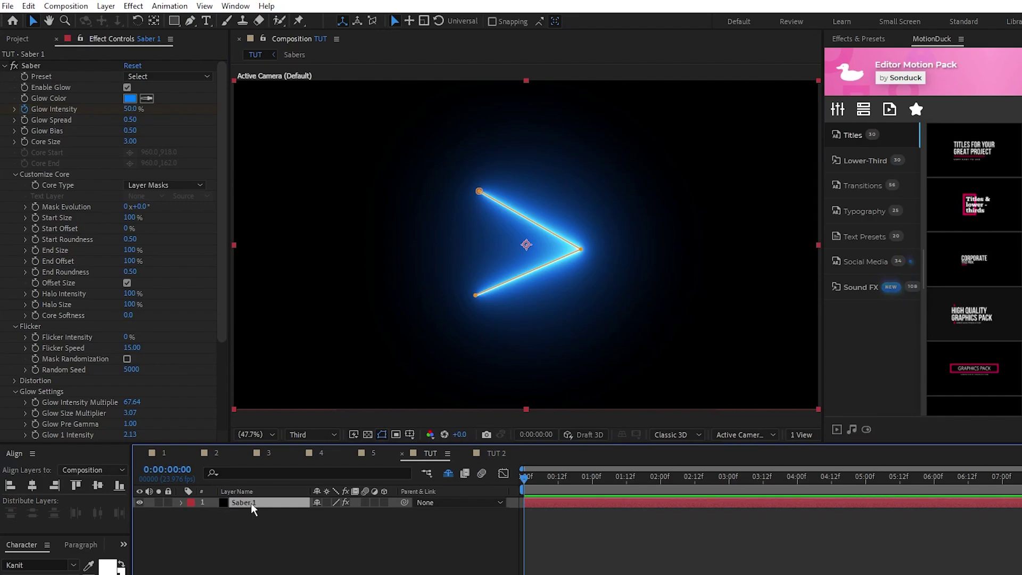
key("ctrl+d")
left_click(181, 502)
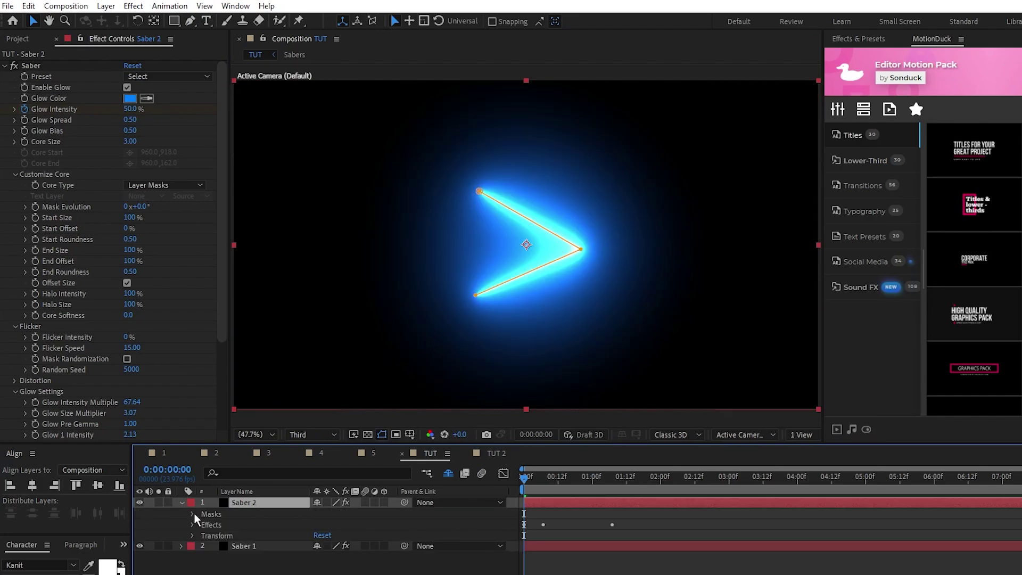
left_click(194, 514)
left_click(241, 526)
left_click_drag(520, 284, 416, 261)
Duplicate Saber 2 and move Mask 1 of the Saber 3 copy to the left of the middle arrow.
left_click(262, 503)
key("ctrl+d")
left_click(226, 524)
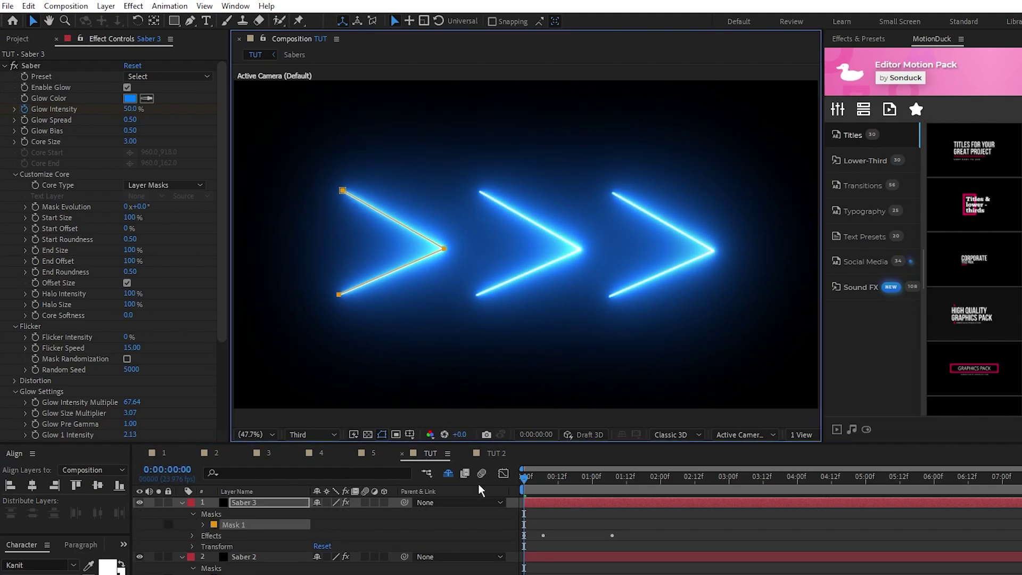
left_click(184, 503)
Open the TUT 2 composition and draw an open wavy mask path ending in a spiral on Black Solid 2.
left_click(498, 453)
left_click(416, 525)
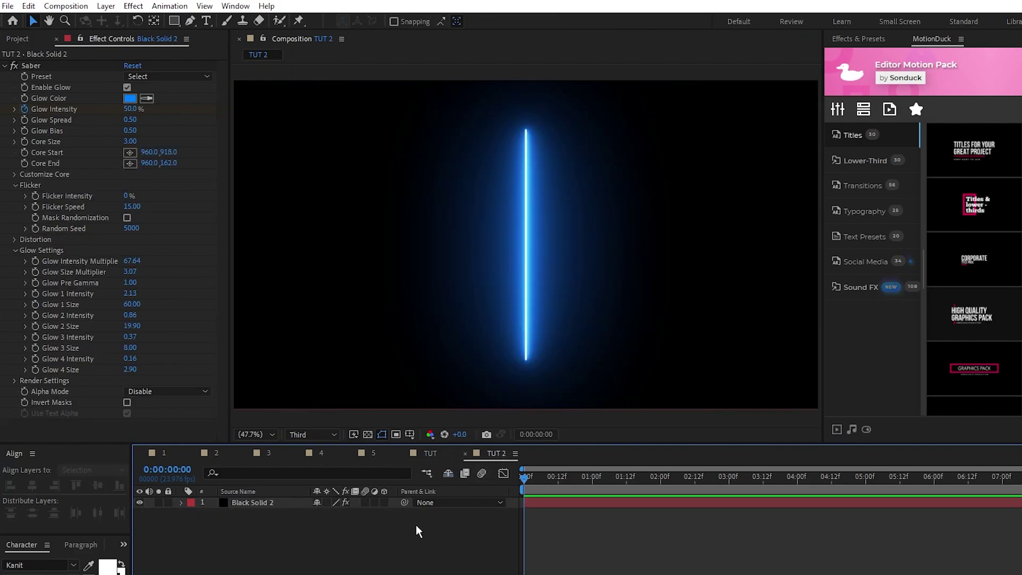
left_click(248, 502)
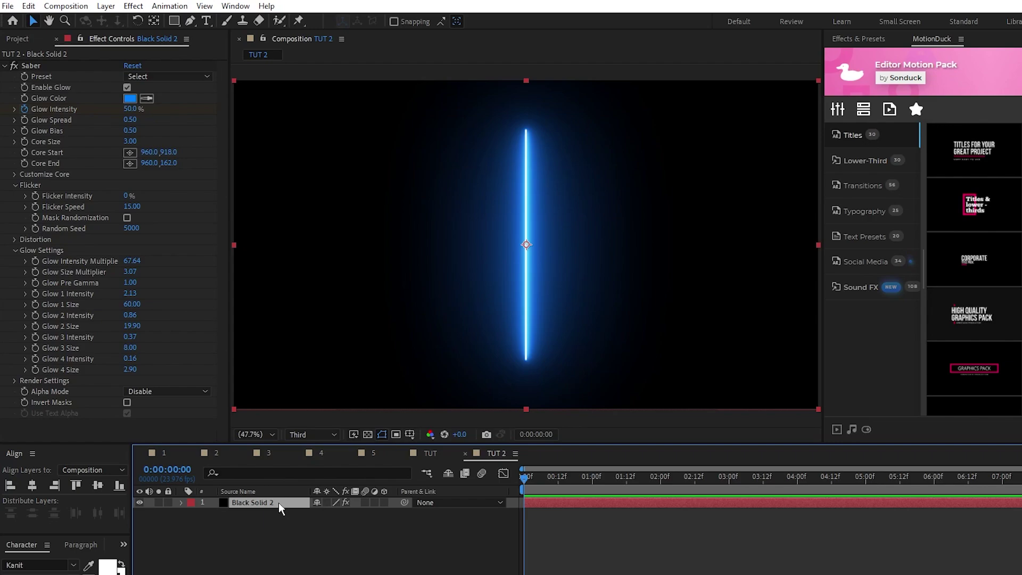
left_click(190, 21)
left_click(284, 249)
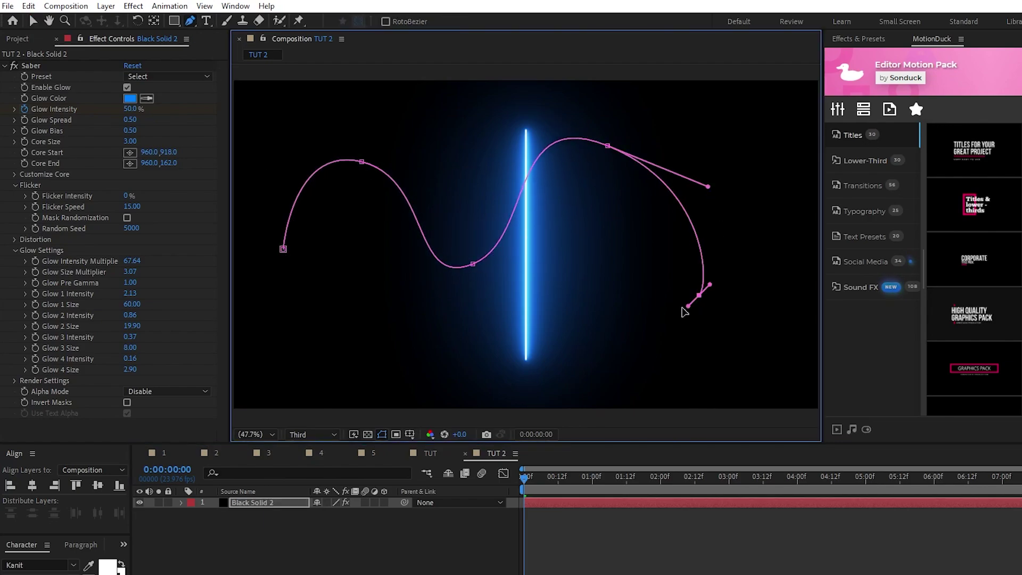
left_click_drag(685, 312, 655, 317)
left_click_drag(573, 255, 604, 217)
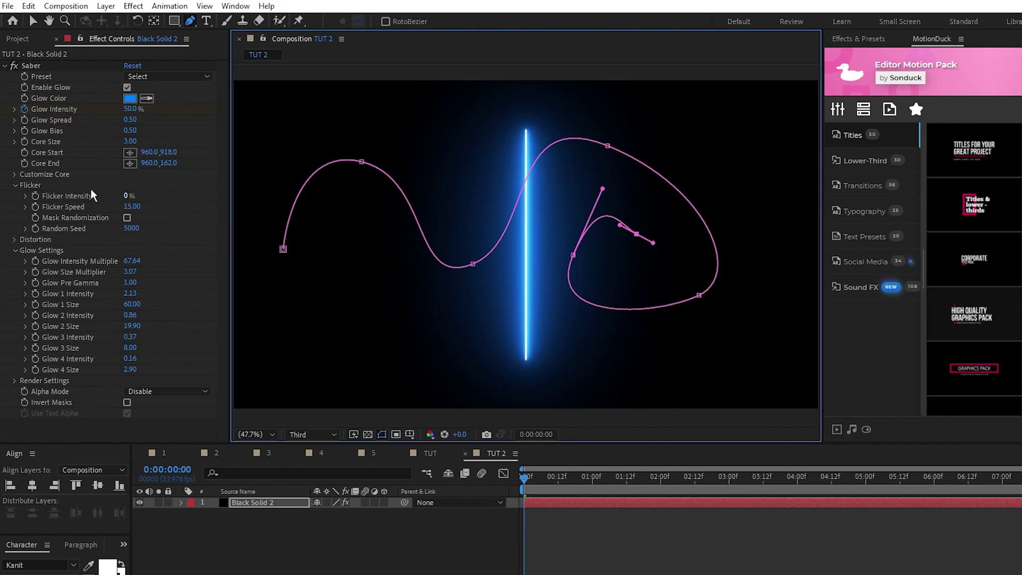
Set the Saber Core Type to Layer Masks and reduce its End Offset to 14%.
left_click(14, 175)
left_click(154, 185)
left_click(158, 210)
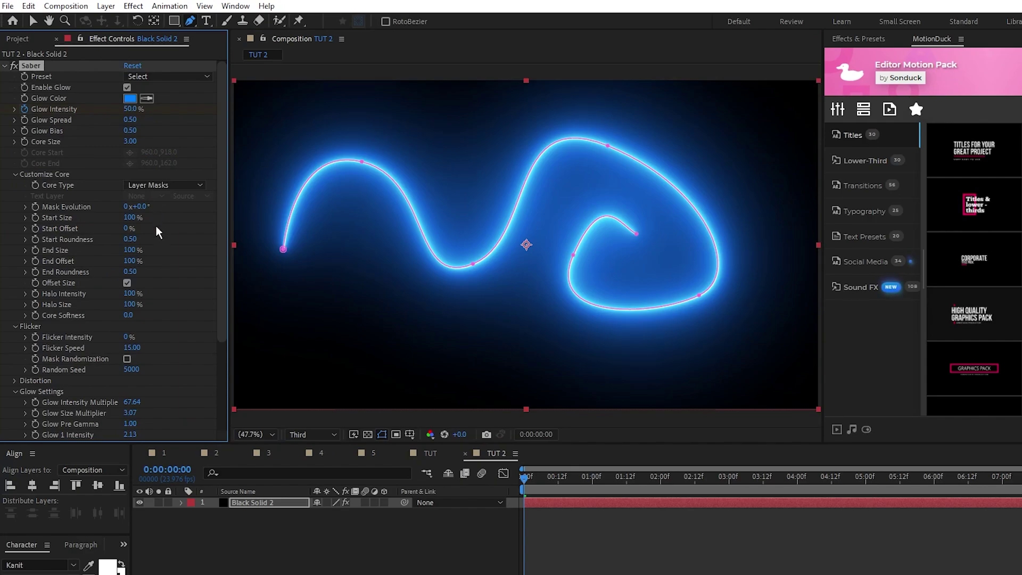
left_click_drag(132, 261, 110, 261)
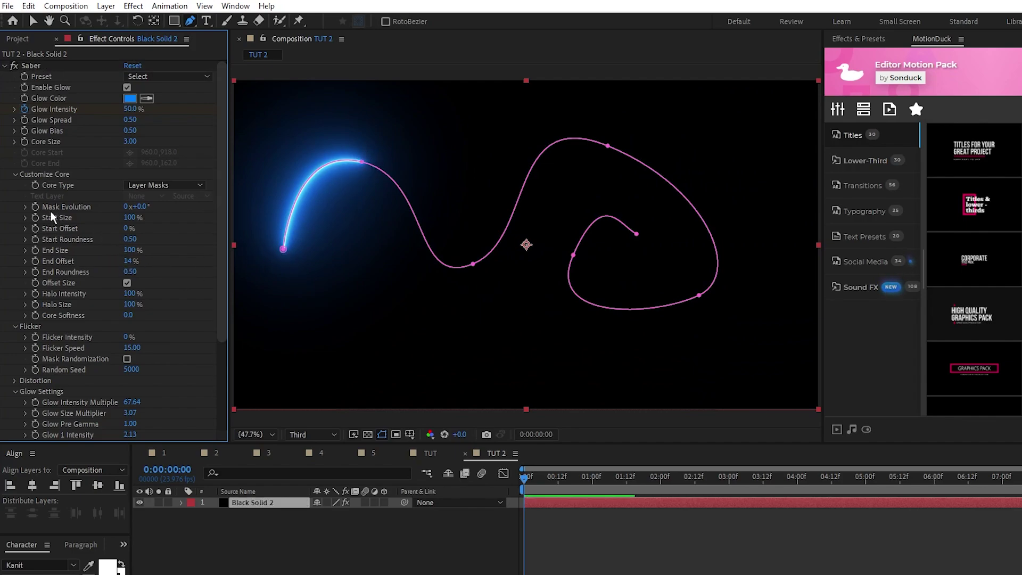
Add the expression time*200 to the Saber effect's Mask Evolution.
left_click(35, 207, "alt")
scroll(643, 441, "down", 1)
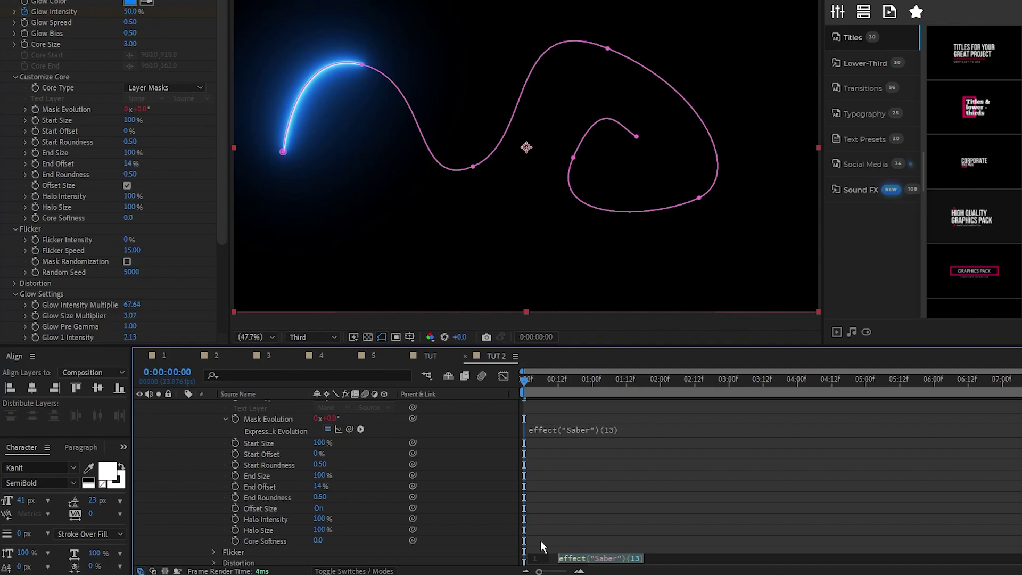
type("time*200")
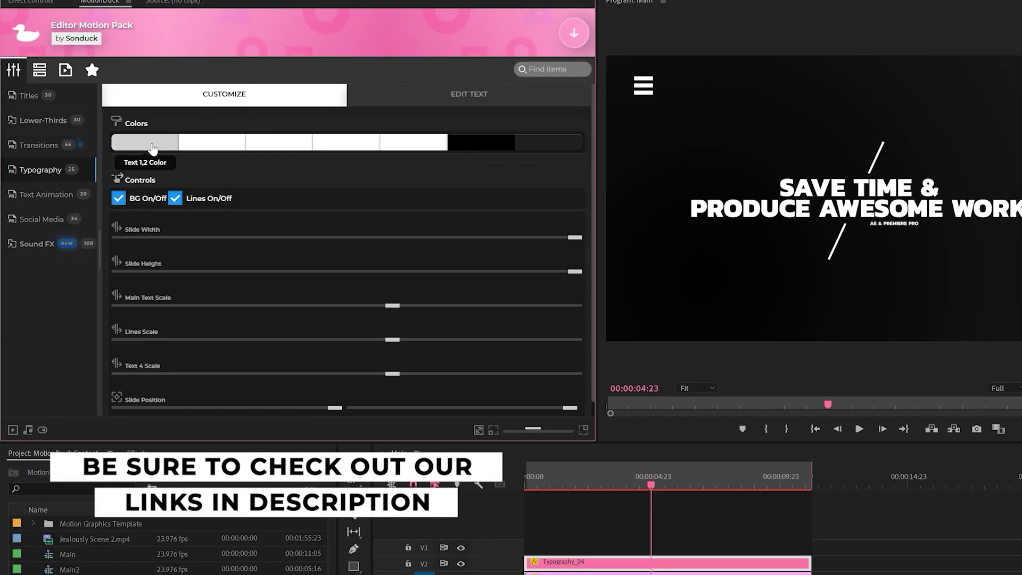
Switch to Premiere Pro and set the typography template's Text 1,2 Color to red #e81919.
left_click(153, 148)
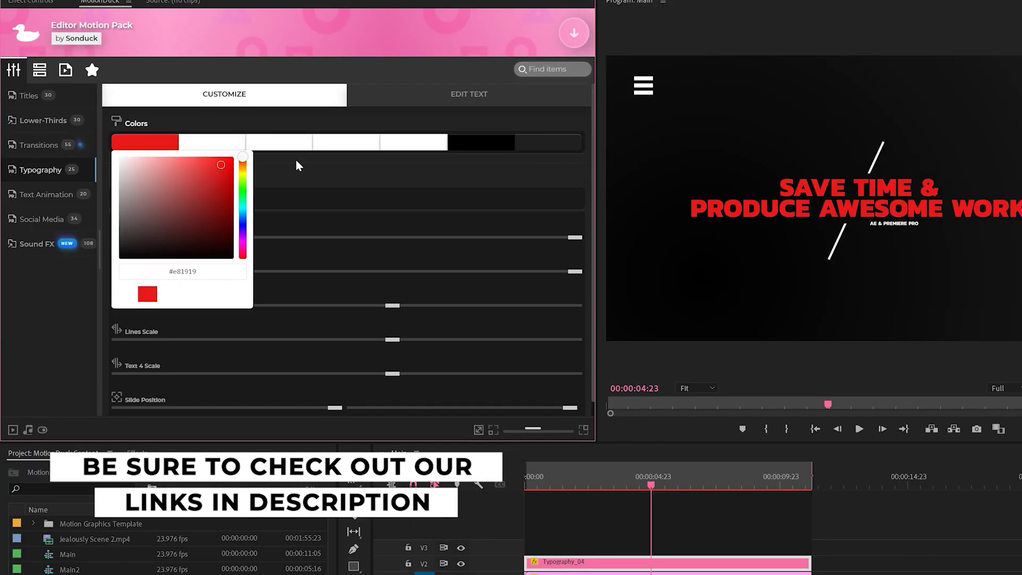
left_click(258, 159)
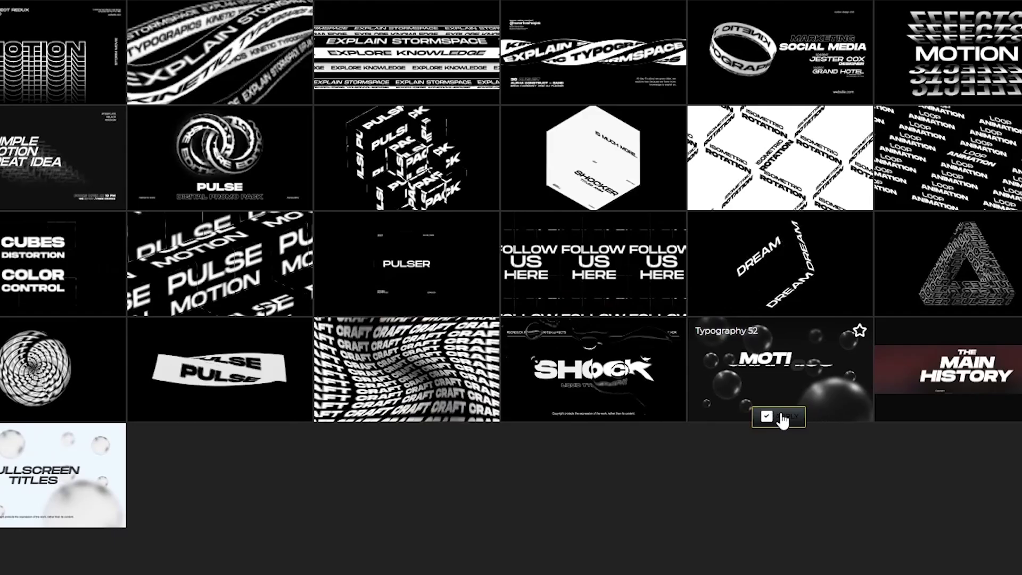
Apply the Typography 52 template in After Effects and pick red C02626 as its sphere tint color.
left_click(778, 416)
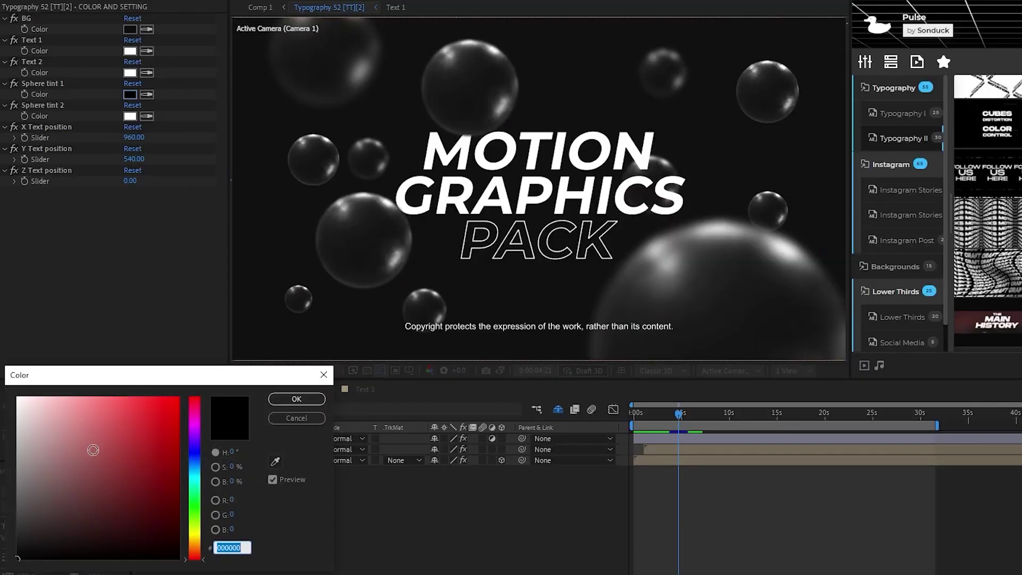
left_click(149, 433)
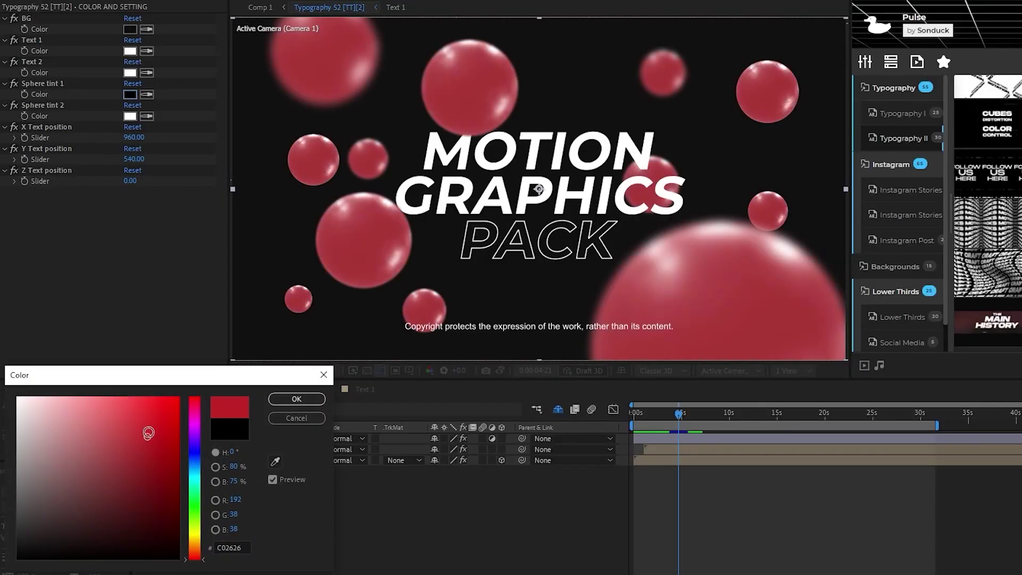